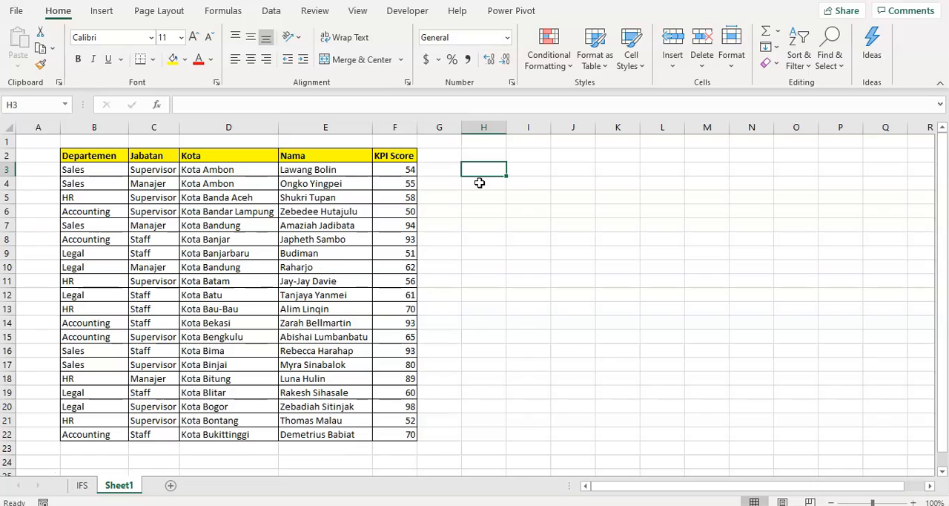
- Enter the label AVERAGE in cell H3 and widen column H slightly
{"action": "type", "text": "AVERA"}
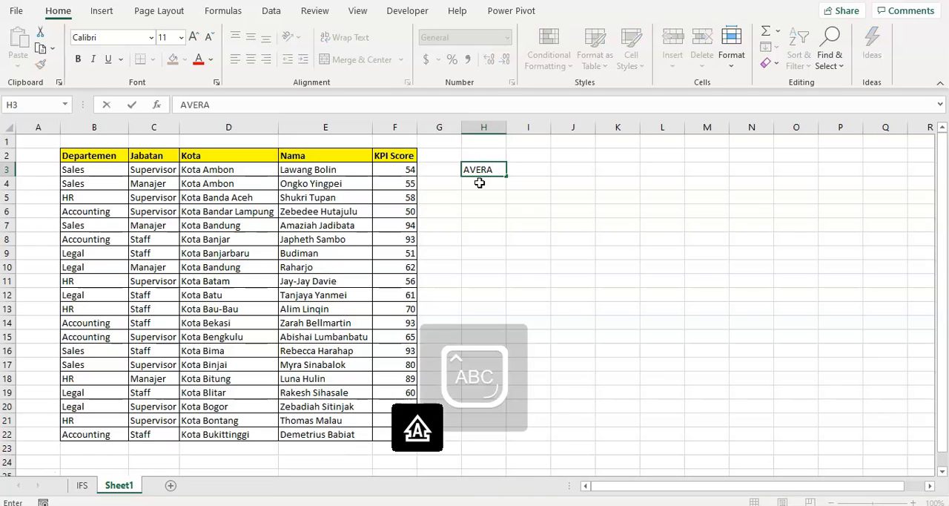
{"action": "type", "text": "GE"}
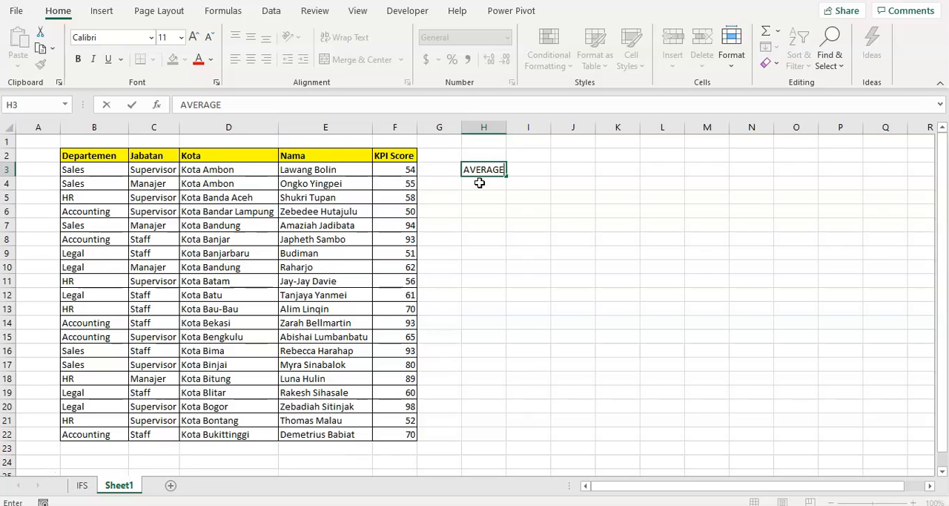
{"action": "key", "text": "Return"}
{"action": "key", "text": "Up"}
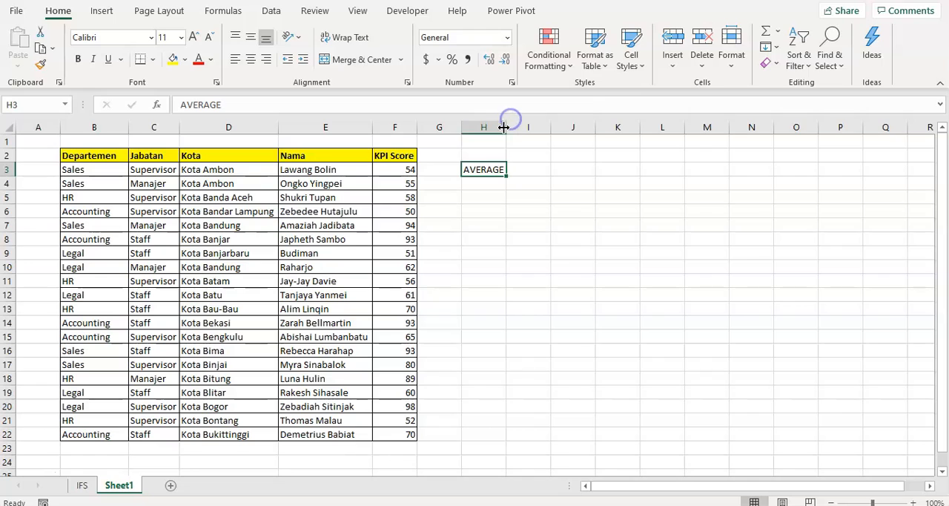
{"action": "left_click_drag", "start_coordinate": [507, 126], "coordinate": [520, 131]}
- Enter the label AVERAGEIF in cell H4, below the AVERAGE label
{"action": "left_click", "coordinate": [494, 183]}
{"action": "type", "text": "AVAR"}
{"action": "key", "text": "BackSpace"}
{"action": "key", "text": "BackSpace"}
{"action": "type", "text": "E"}
{"action": "type", "text": "GA"}
{"action": "key", "text": "BackSpace"}
{"action": "key", "text": "BackSpace"}
{"action": "type", "text": "RAGEIF"}
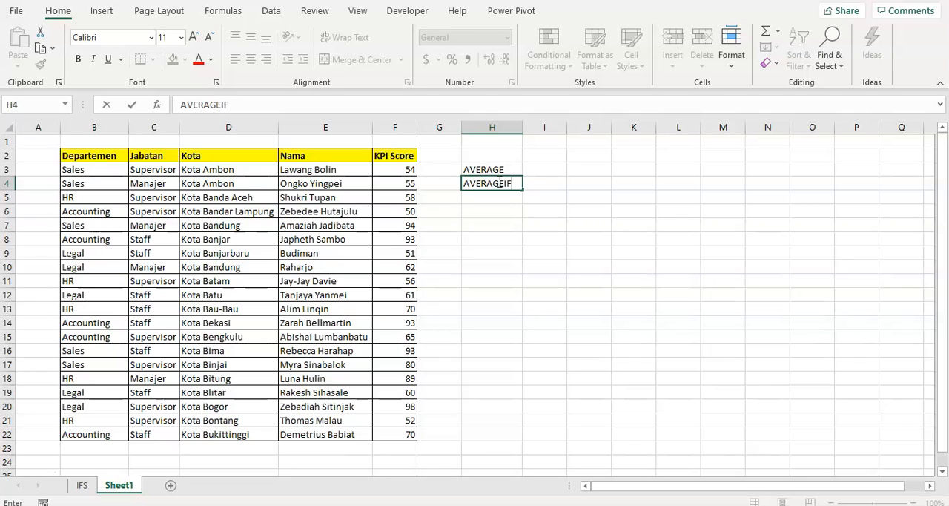
{"action": "key", "text": "Return"}
- Enter the label AVERAGEIFS in cell H5, below the AVERAGEIF label
{"action": "type", "text": "A"}
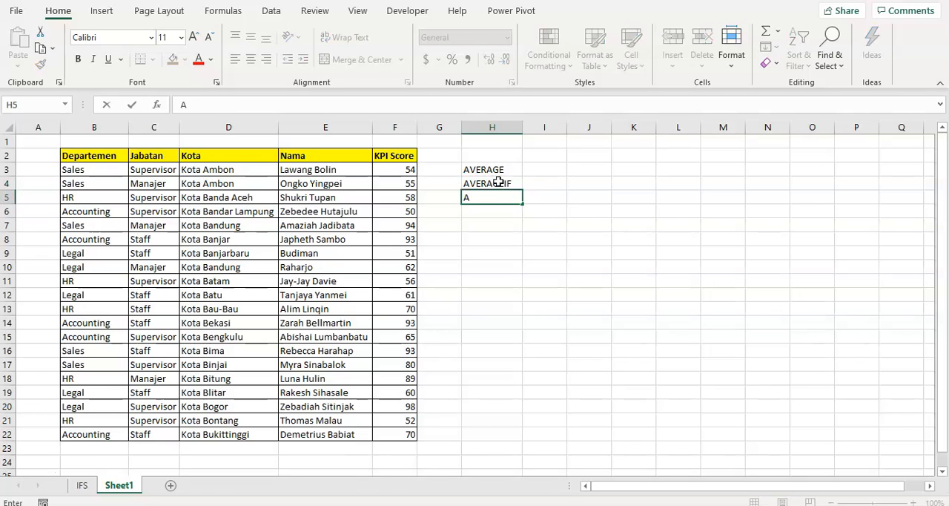
{"action": "type", "text": "VARA"}
{"action": "key", "text": "BackSpace"}
{"action": "key", "text": "BackSpace"}
{"action": "key", "text": "BackSpace"}
{"action": "type", "text": "ERA"}
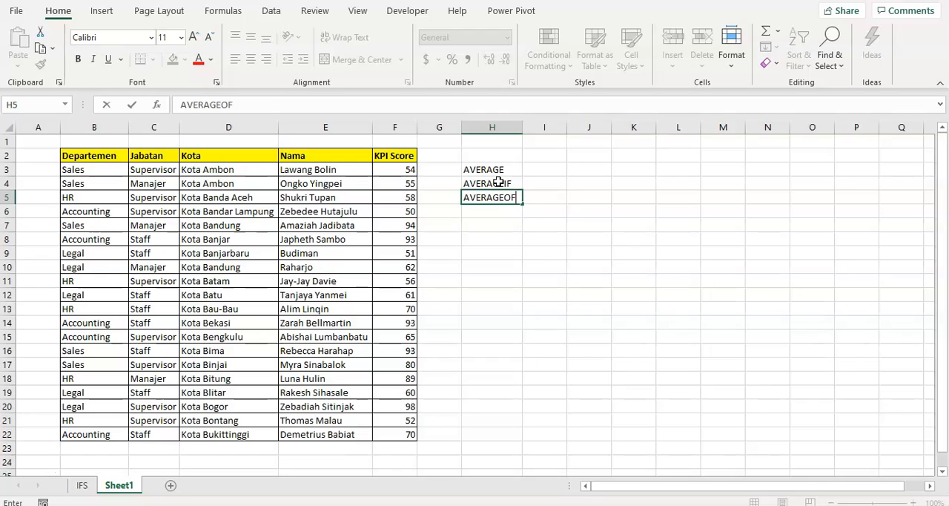
{"action": "type", "text": "GEIFS"}
{"action": "key", "text": "Return"}
- Enter the label AVERAGEA in cell H6 to complete the list of average functions
{"action": "type", "text": "AVERAGE"}
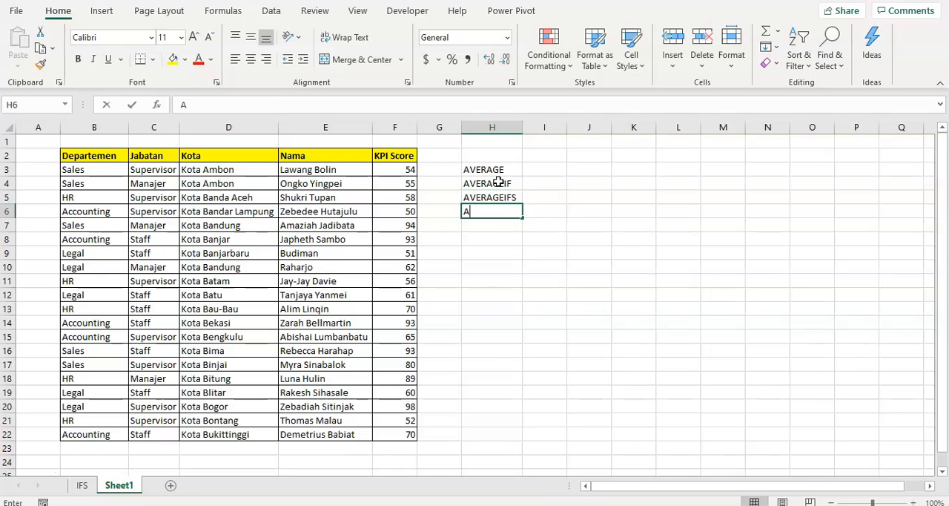
{"action": "type", "text": "A"}
{"action": "key", "text": "Return"}
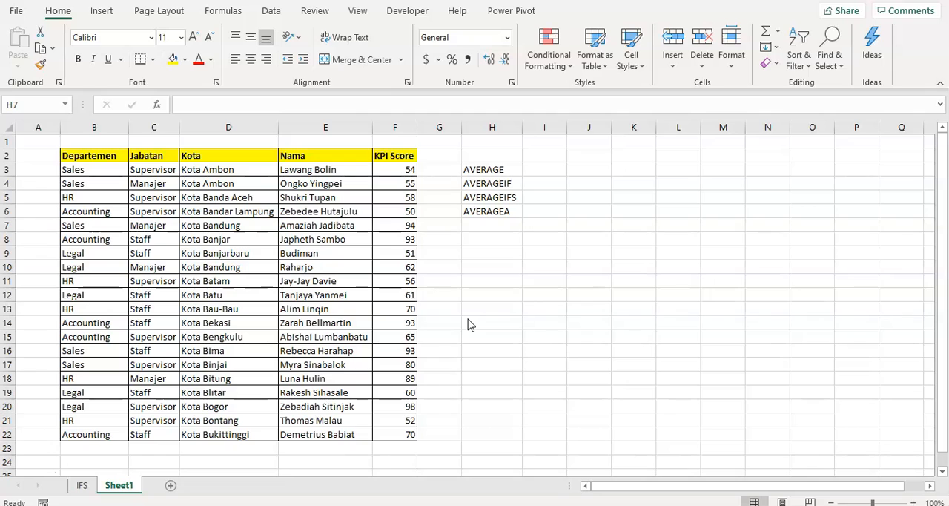
{"action": "left_click", "coordinate": [487, 213]}
{"action": "left_click", "coordinate": [490, 184]}
{"action": "left_click", "coordinate": [490, 170]}
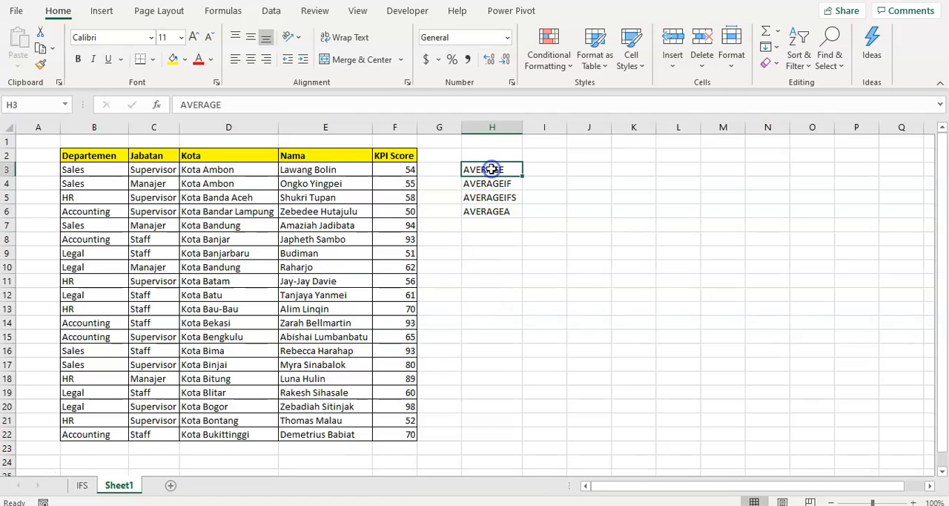
{"action": "left_click", "coordinate": [493, 184]}
{"action": "left_click", "coordinate": [492, 198]}
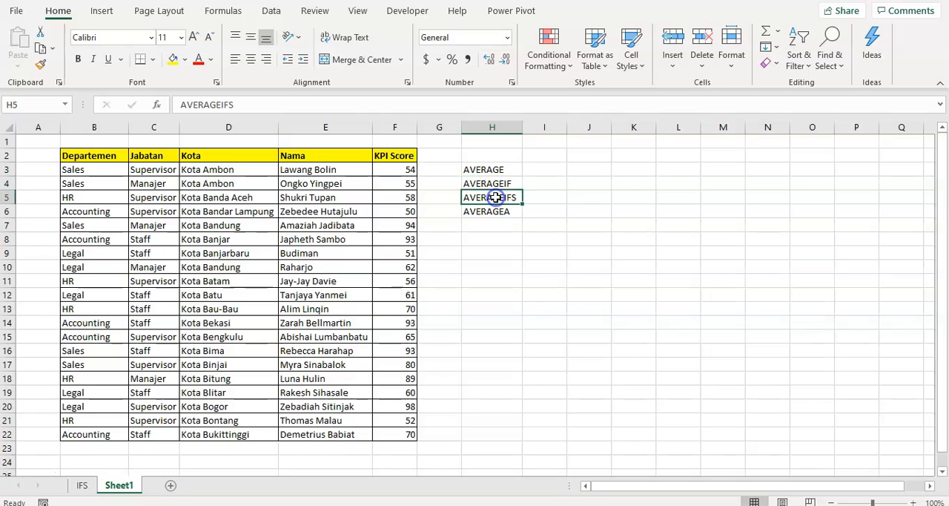
{"action": "left_click", "coordinate": [494, 211]}
{"action": "left_click", "coordinate": [488, 169]}
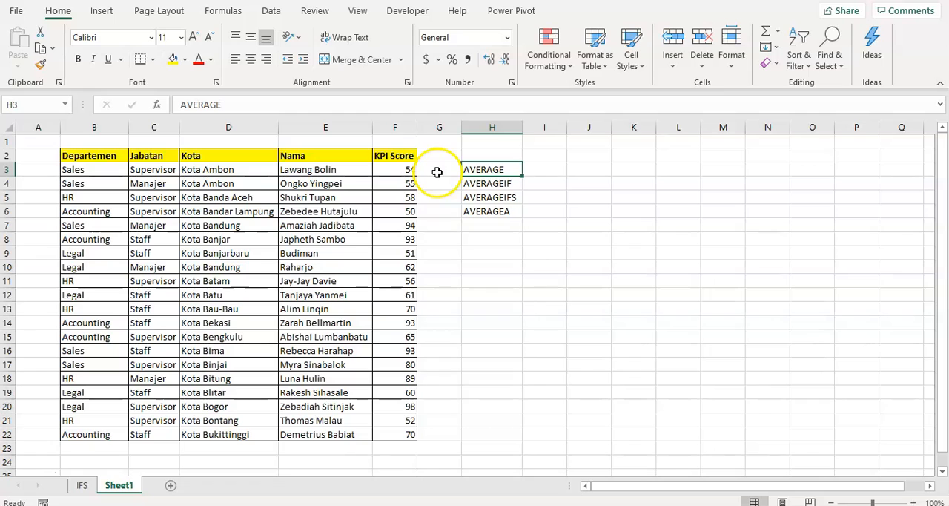
- Calculate the average of all KPI scores in cell I3 with =AVERAGE(F3:F22)
{"action": "left_click", "coordinate": [552, 172]}
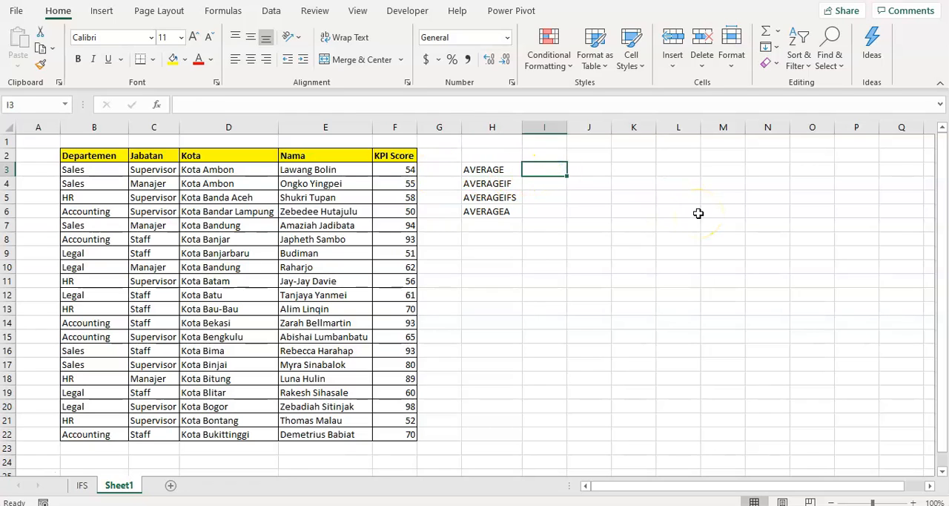
{"action": "type", "text": "=AV"}
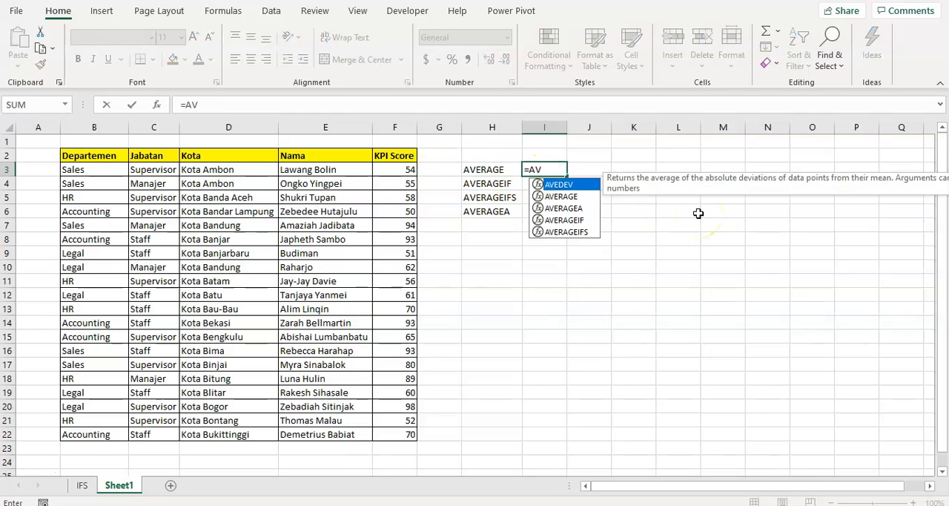
{"action": "type", "text": "ERAGE("}
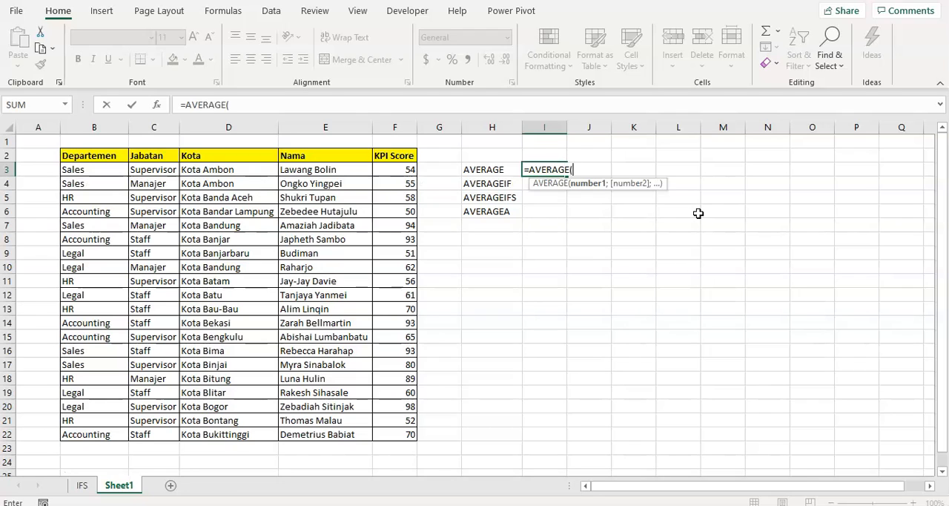
{"action": "key", "text": "Left"}
{"action": "key", "text": "Left"}
{"action": "key", "text": "Left"}
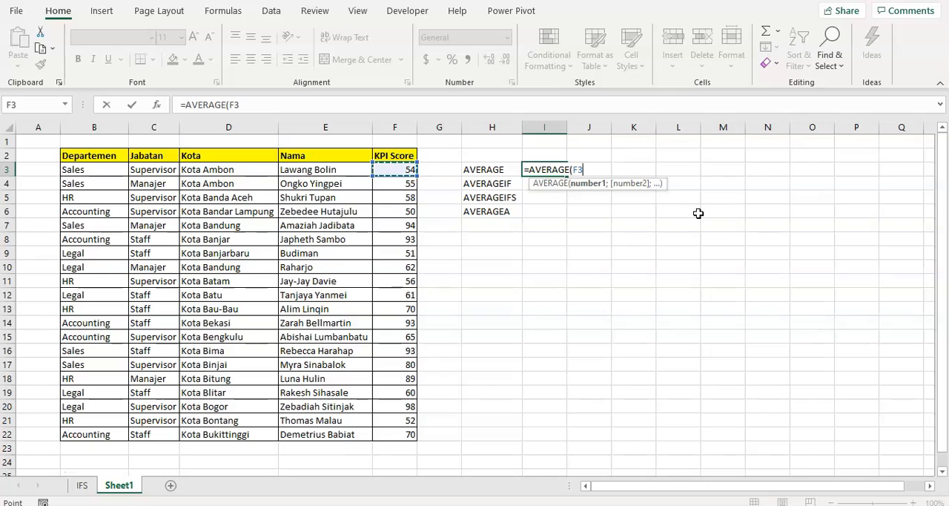
{"action": "key", "text": "Right"}
{"action": "key", "text": "Right"}
{"action": "key", "text": "Left"}
{"action": "key", "text": "Left"}
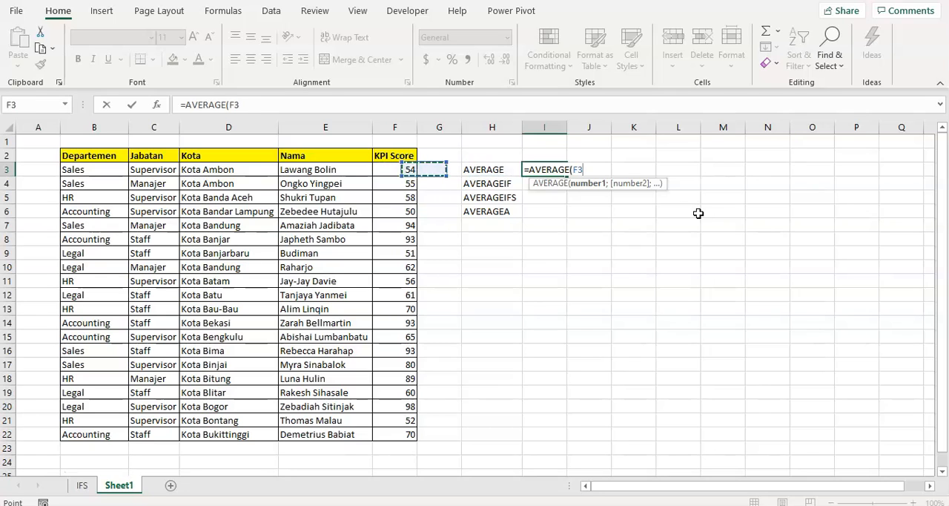
{"action": "key", "text": "ctrl+shift+Down"}
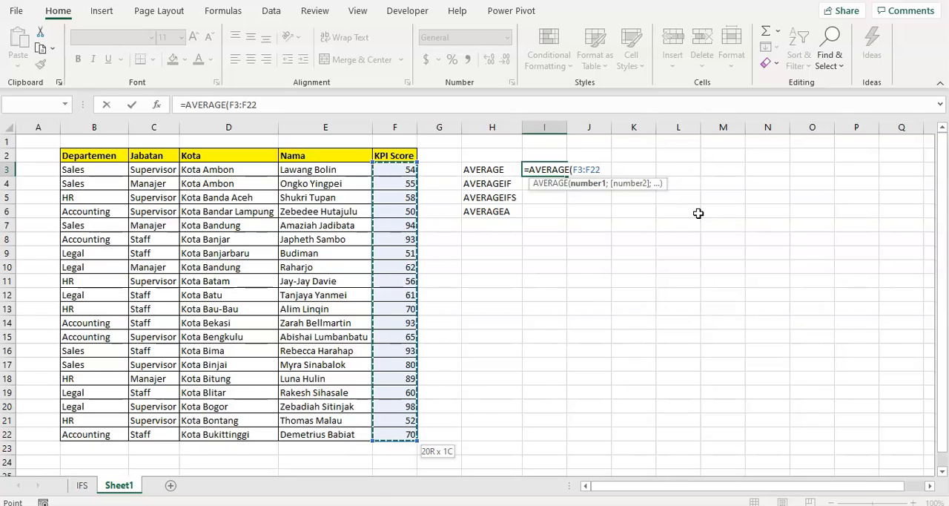
{"action": "type", "text": ")"}
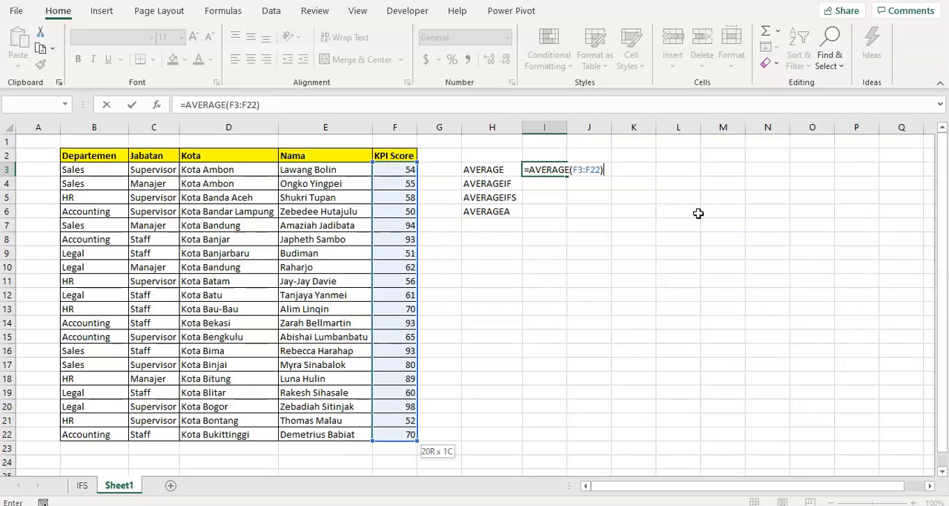
{"action": "key", "text": "Return"}
- Look through the KPI Score column to check which values the AVERAGE formula covers
{"action": "key", "text": "Up"}
{"action": "key", "text": "Left"}
{"action": "key", "text": "Left"}
{"action": "key", "text": "Left"}
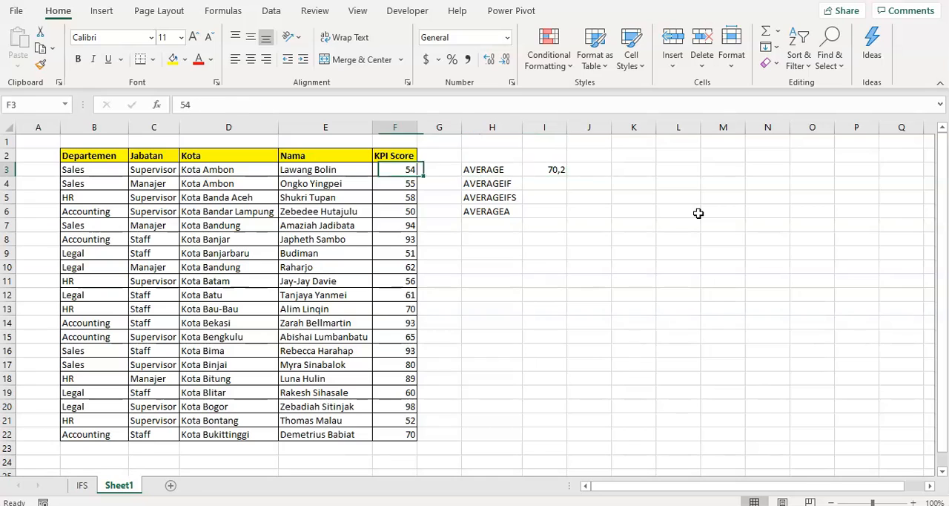
{"action": "key", "text": "ctrl+Down"}
{"action": "key", "text": "ctrl+Up"}
{"action": "key", "text": "Down"}
{"action": "key", "text": "ctrl+shift+Down"}
{"action": "key", "text": "ctrl+Up"}
{"action": "key", "text": "Down"}
{"action": "key", "text": "Right"}
{"action": "key", "text": "Right"}
{"action": "key", "text": "Right"}
{"action": "key", "text": "Down"}
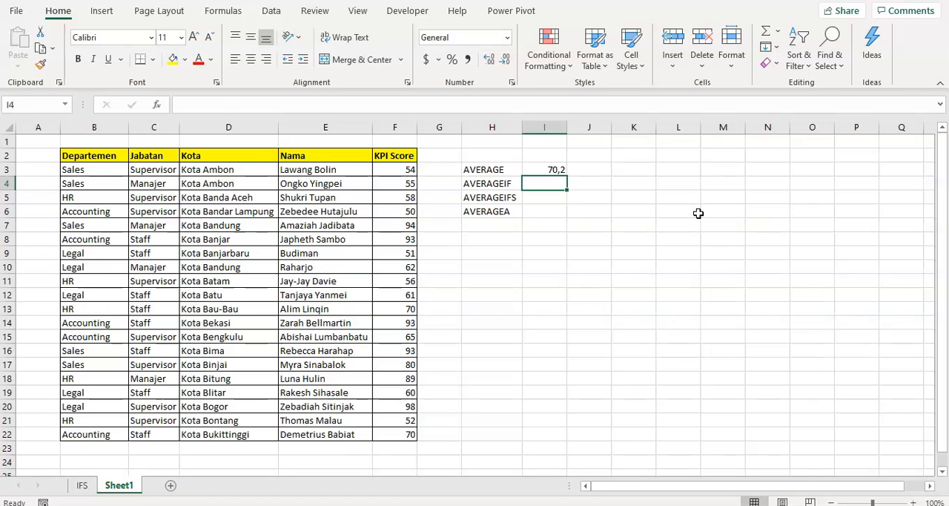
- Examine the table's Departemen column and the KPI scores belonging to its rows
{"action": "key", "text": "Left"}
{"action": "key", "text": "Left"}
{"action": "key", "text": "Left"}
{"action": "key", "text": "Up"}
{"action": "key", "text": "ctrl+Down"}
{"action": "key", "text": "ctrl+Left"}
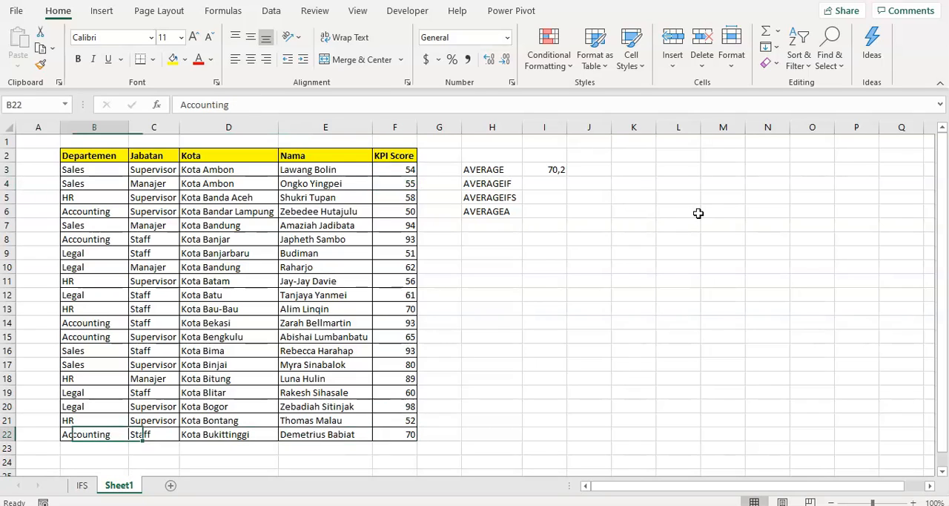
{"action": "key", "text": "ctrl+Up"}
{"action": "key", "text": "Down"}
{"action": "key", "text": "ctrl+Right"}
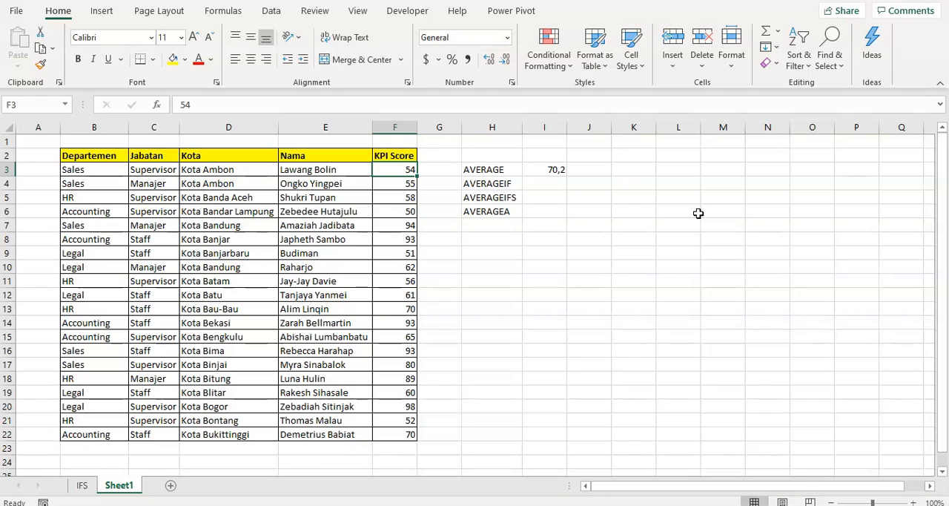
{"action": "key", "text": "ctrl+Left"}
{"action": "key", "text": "Down"}
{"action": "key", "text": "Down"}
{"action": "key", "text": "Right"}
{"action": "key", "text": "Right"}
{"action": "key", "text": "Right"}
{"action": "key", "text": "Right"}
{"action": "key", "text": "Right"}
{"action": "key", "text": "Right"}
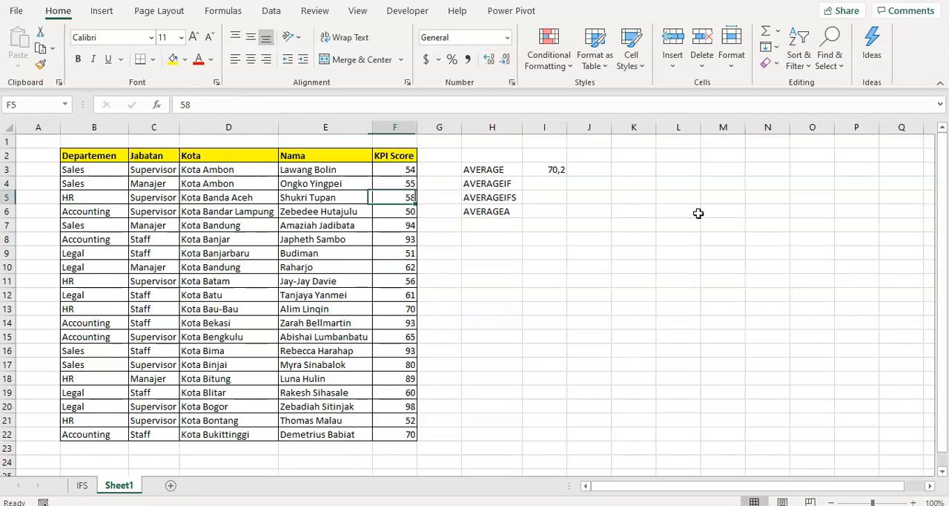
{"action": "key", "text": "Right"}
{"action": "key", "text": "Up"}
{"action": "type", "text": "="}
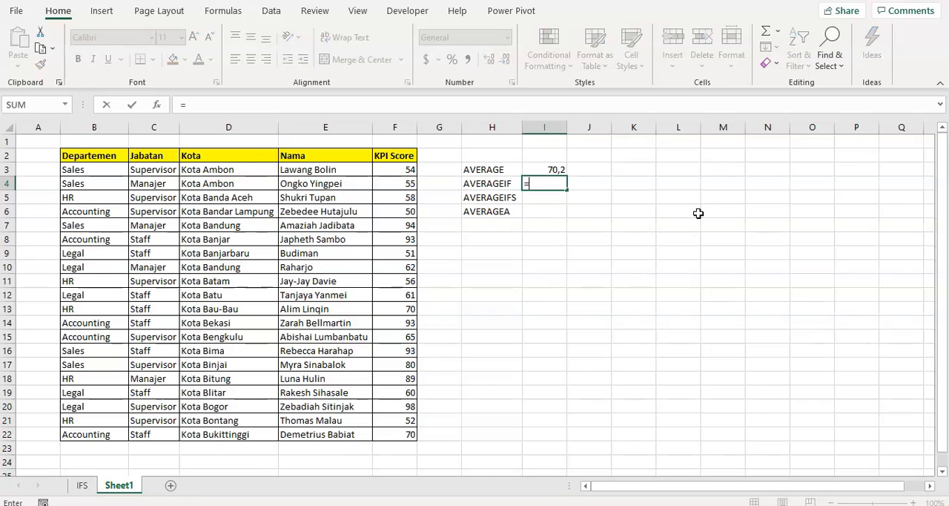
{"action": "type", "text": "AVERAGE"}
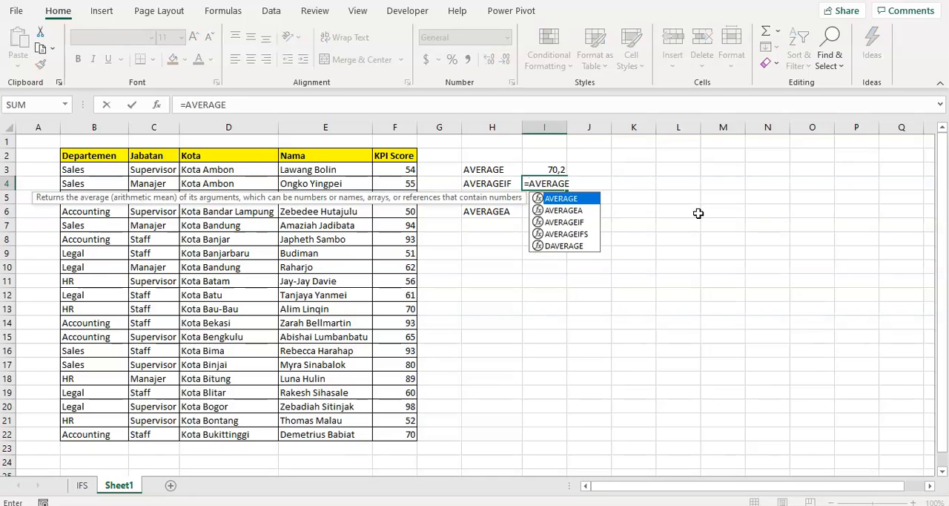
{"action": "type", "text": "IF("}
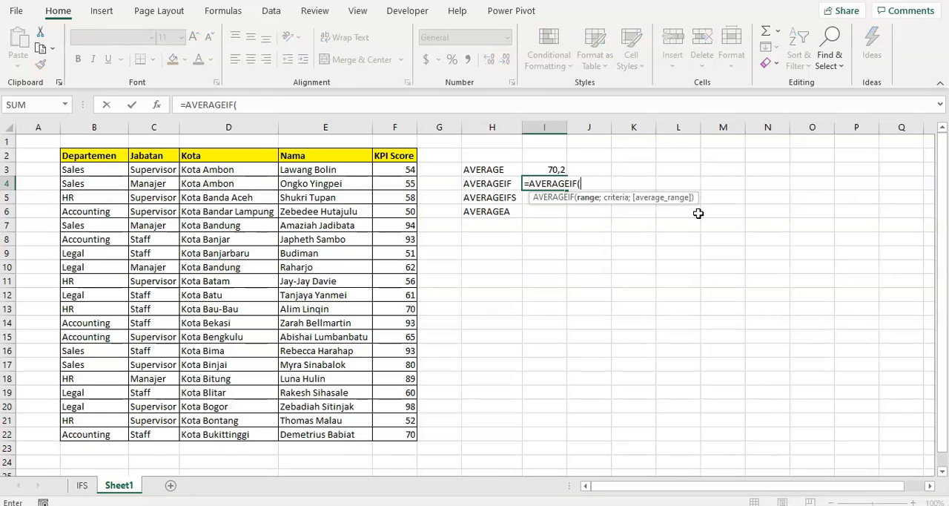
{"action": "key", "text": "Left"}
{"action": "key", "text": "Left"}
{"action": "key", "text": "Left"}
{"action": "key", "text": "Up"}
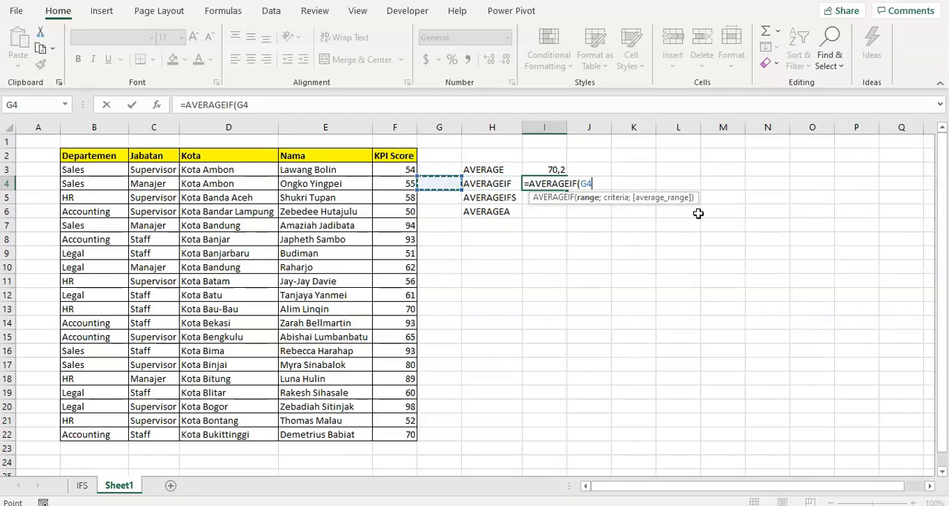
{"action": "key", "text": "Left"}
{"action": "key", "text": "Left"}
{"action": "key", "text": "Left"}
{"action": "key", "text": "Left"}
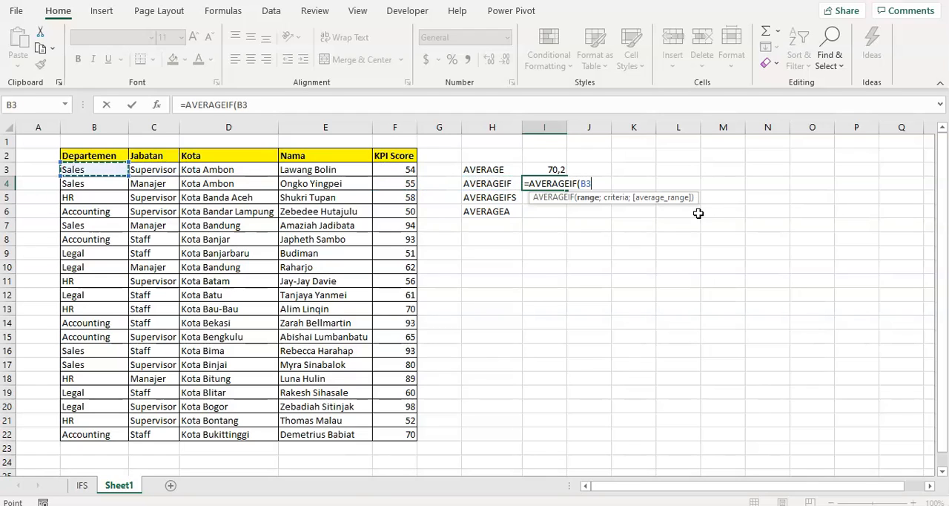
{"action": "key", "text": "ctrl+shift+Down"}
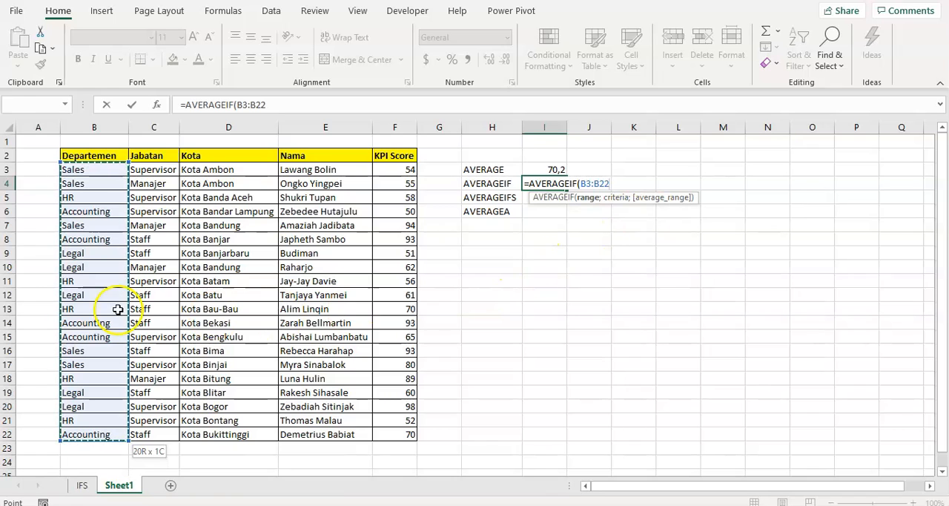
{"action": "type", "text": ";"}
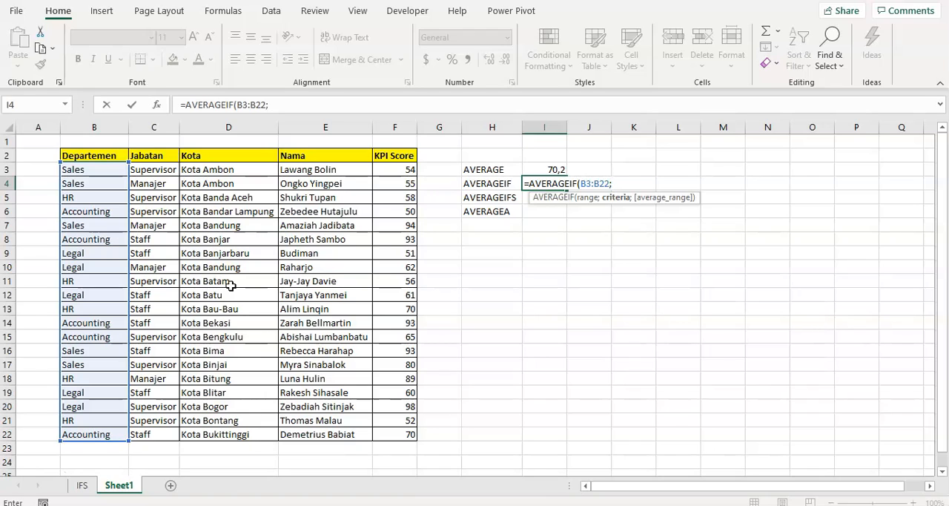
{"action": "key", "text": "Right"}
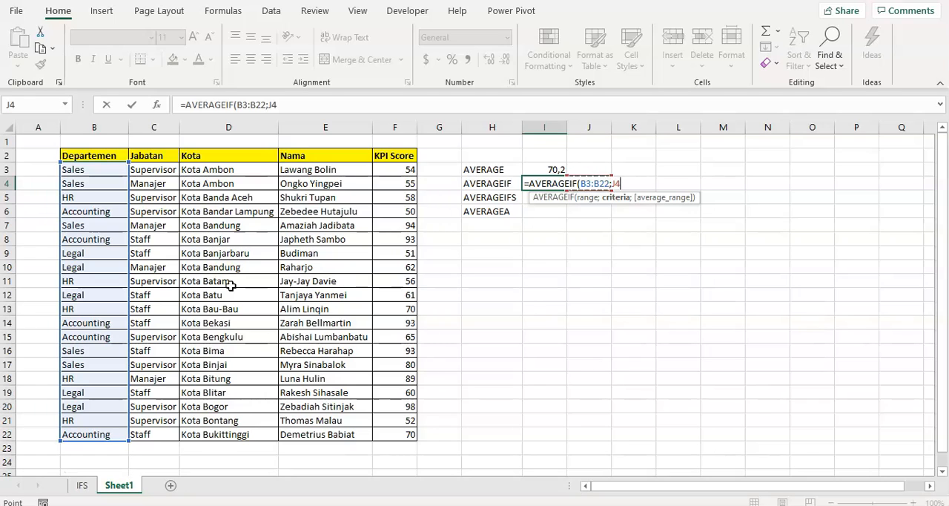
{"action": "key", "text": "Escape"}
- Enter Sales in cell J4 as the department criterion for the AVERAGEIF row
{"action": "key", "text": "Right"}
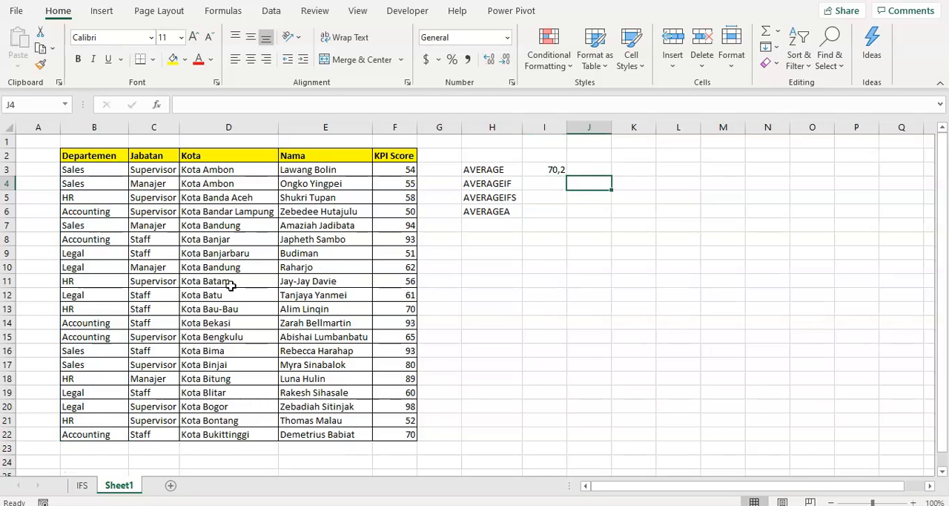
{"action": "type", "text": "s"}
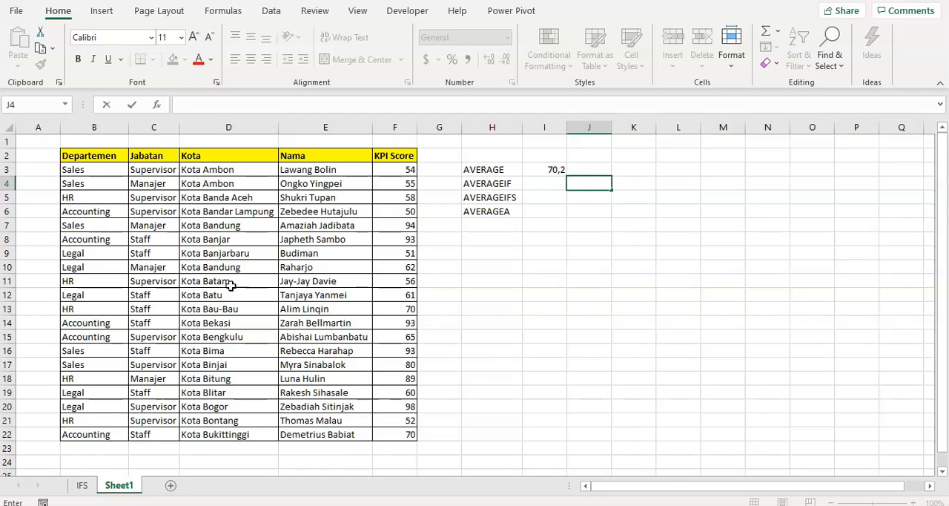
{"action": "key", "text": "Caps_Lock"}
{"action": "type", "text": "al"}
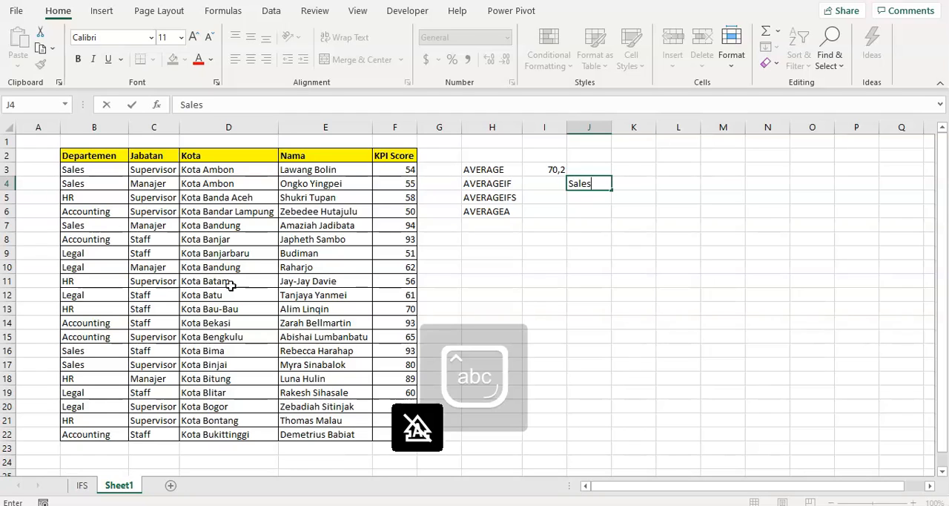
{"action": "type", "text": "es"}
{"action": "key", "text": "ctrl+Return"}
{"action": "key", "text": "Left"}
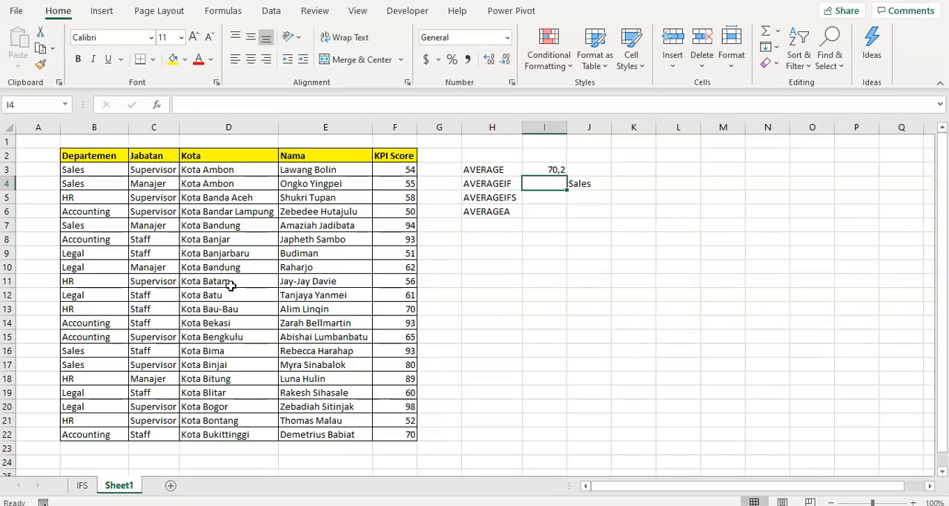
- Start an AVERAGEIF formula in cell I4 with the Departemen cells B3:B22 as its criteria range
{"action": "type", "text": "aver"}
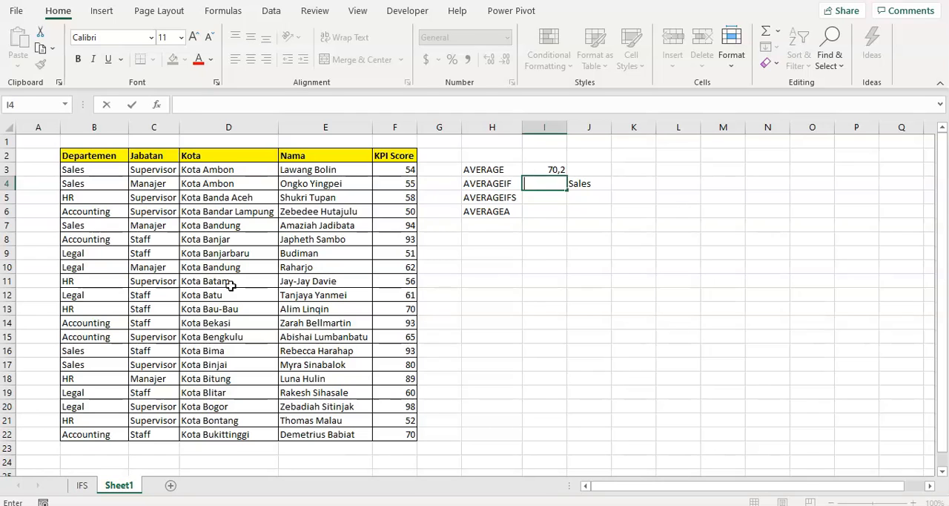
{"action": "type", "text": "=averae"}
{"action": "key", "text": "BackSpace"}
{"action": "type", "text": "fe"}
{"action": "key", "text": "BackSpace"}
{"action": "type", "text": "ge"}
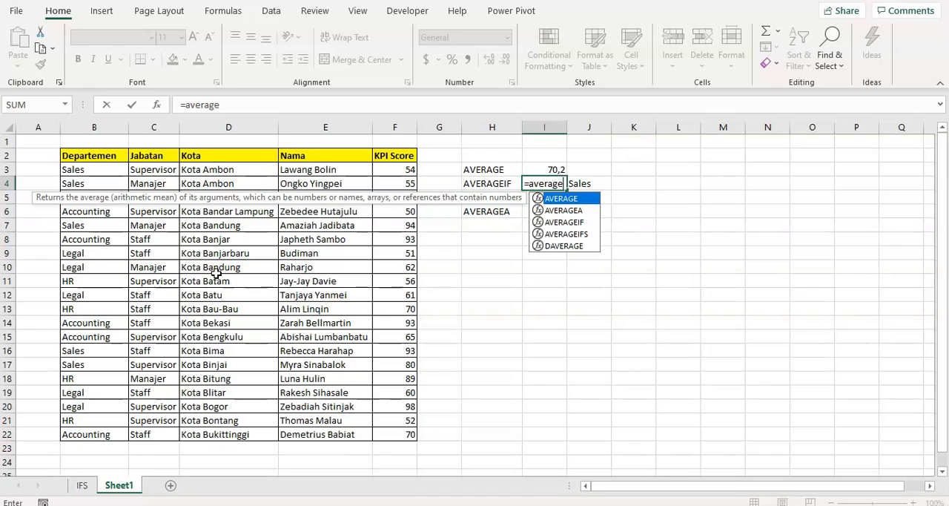
{"action": "type", "text": "if("}
{"action": "key", "text": "Left"}
{"action": "key", "text": "Left"}
{"action": "key", "text": "Left"}
{"action": "key", "text": "Left"}
{"action": "key", "text": "Left"}
{"action": "key", "text": "Up"}
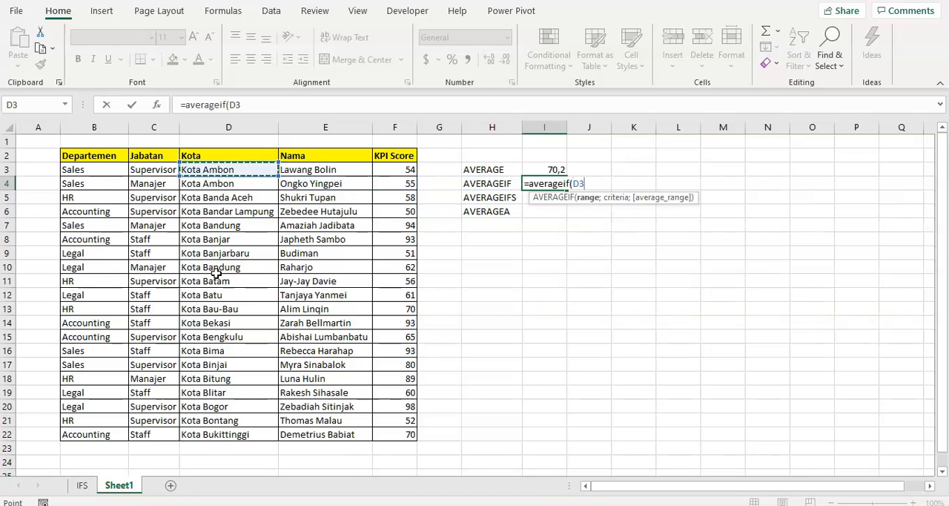
{"action": "key", "text": "Left"}
{"action": "key", "text": "Left"}
{"action": "key", "text": "ctrl+shift+Down"}
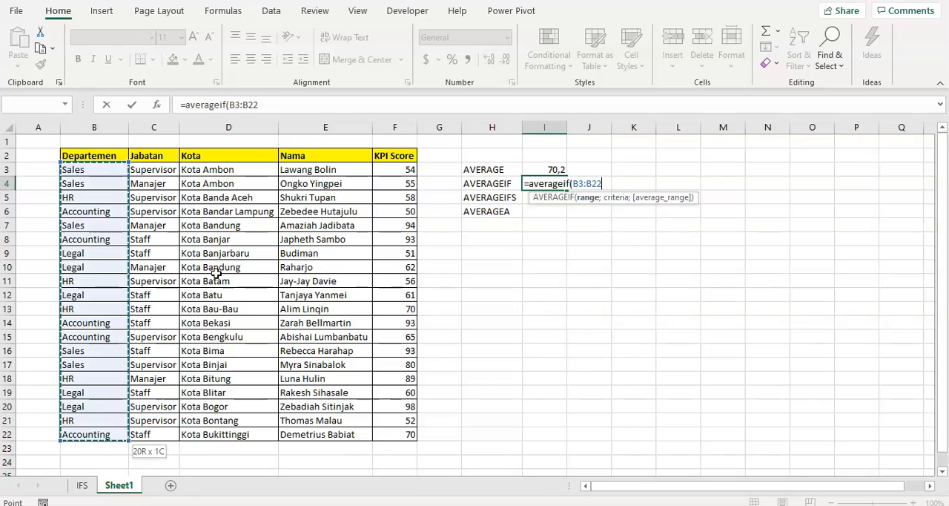
- Complete the I4 formula with J4 as the criterion and F3:F22 as the average range
{"action": "type", "text": ";"}
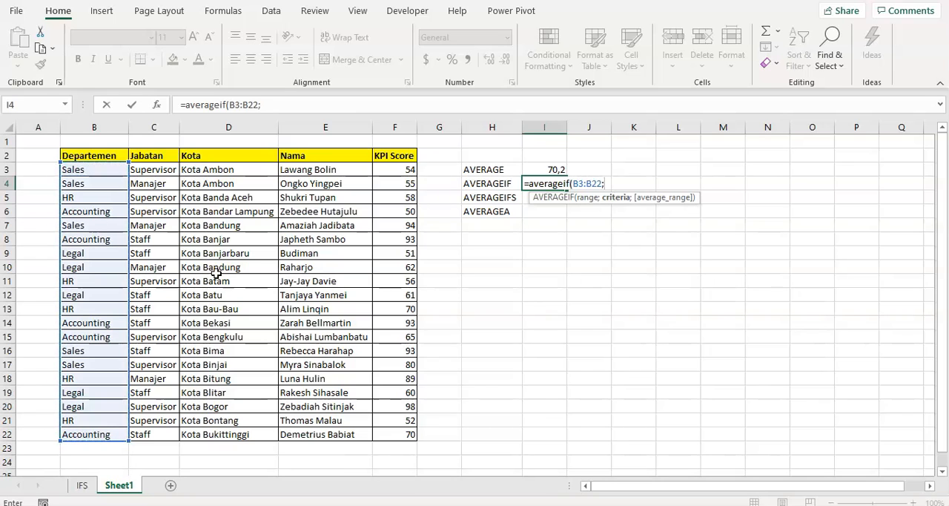
{"action": "key", "text": "Right"}
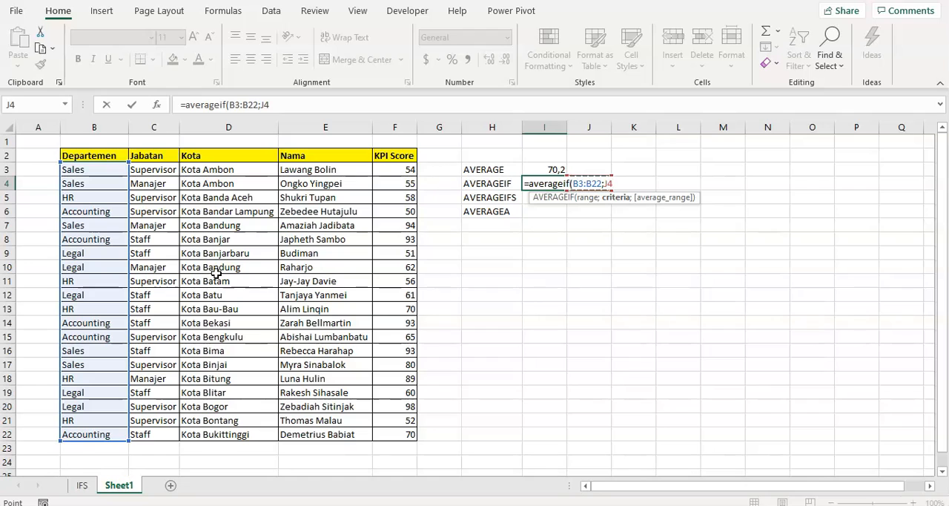
{"action": "type", "text": ";"}
{"action": "key", "text": "Left"}
{"action": "key", "text": "Left"}
{"action": "key", "text": "Left"}
{"action": "key", "text": "Up"}
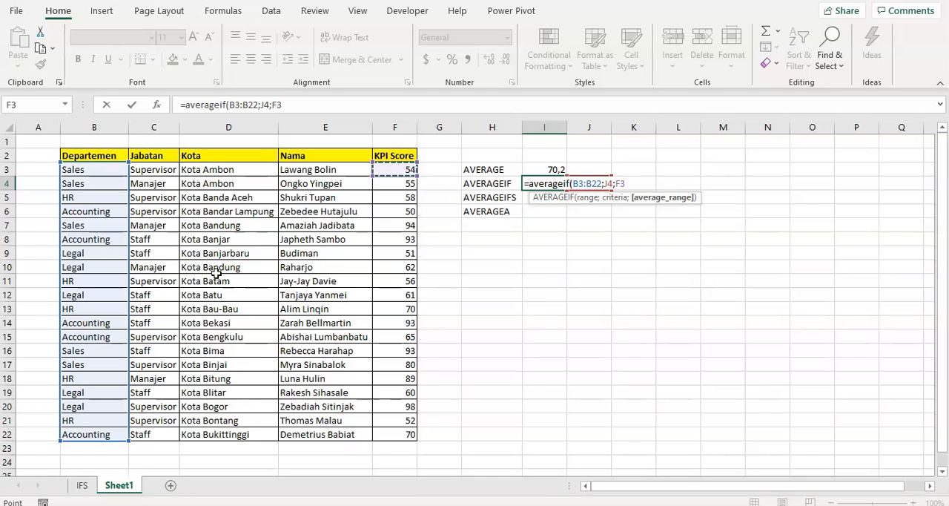
{"action": "key", "text": "ctrl+shift+Down"}
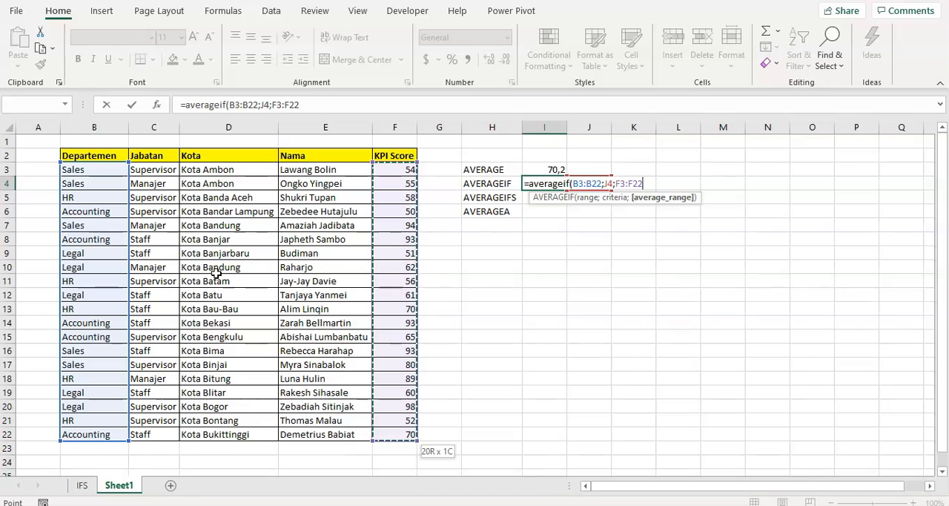
{"action": "type", "text": ")"}
{"action": "key", "text": "Return"}
{"action": "key", "text": "Up"}
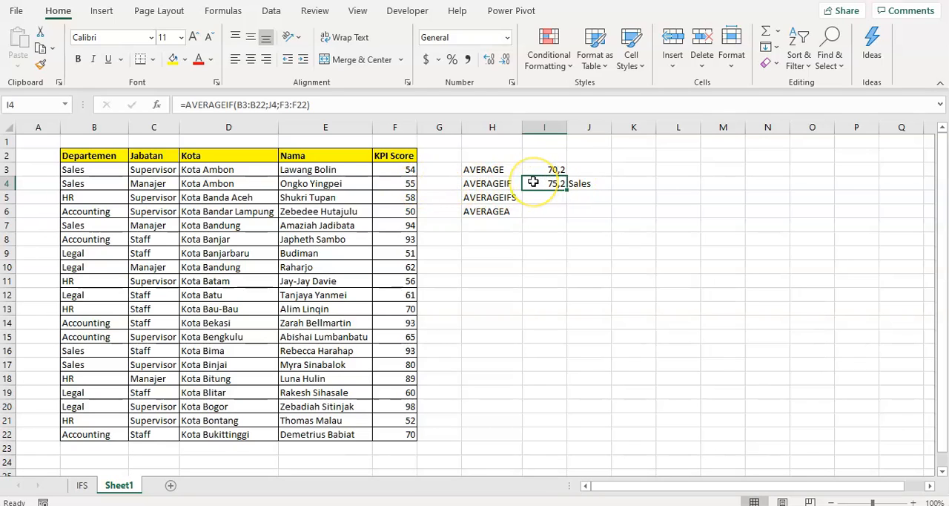
- Select the KPI scores of all Sales rows together and check their average against the AVERAGEIF result
{"action": "left_click", "coordinate": [99, 197]}
{"action": "left_click", "coordinate": [97, 169]}
{"action": "left_click", "coordinate": [142, 169]}
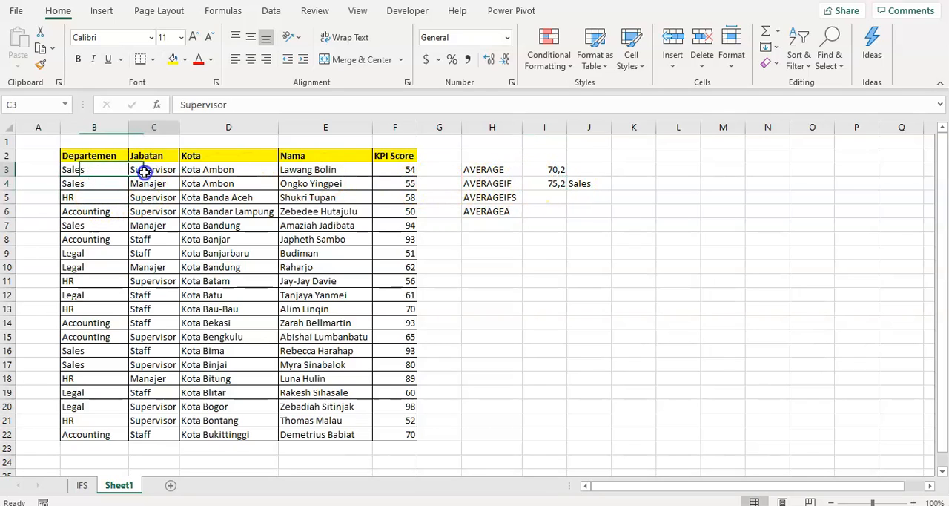
{"action": "left_click", "coordinate": [399, 169]}
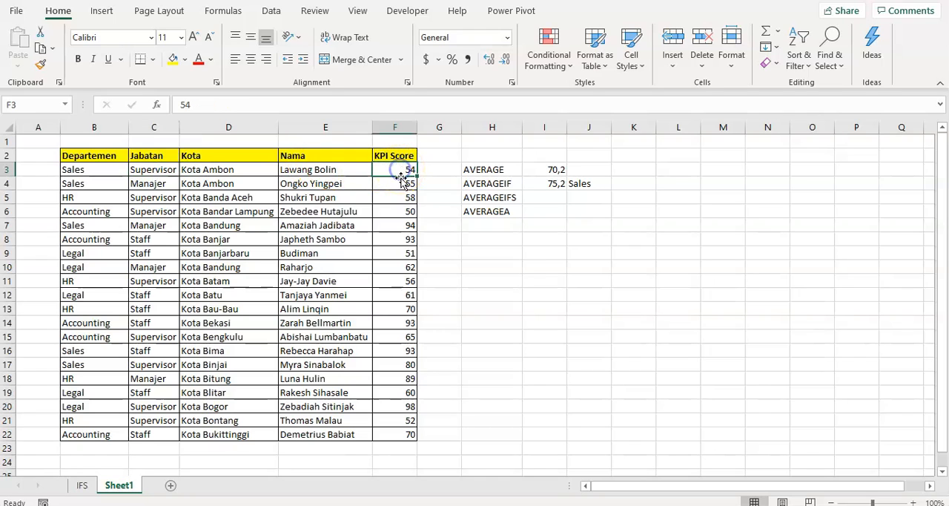
{"action": "left_click", "coordinate": [401, 184], "text": "ctrl"}
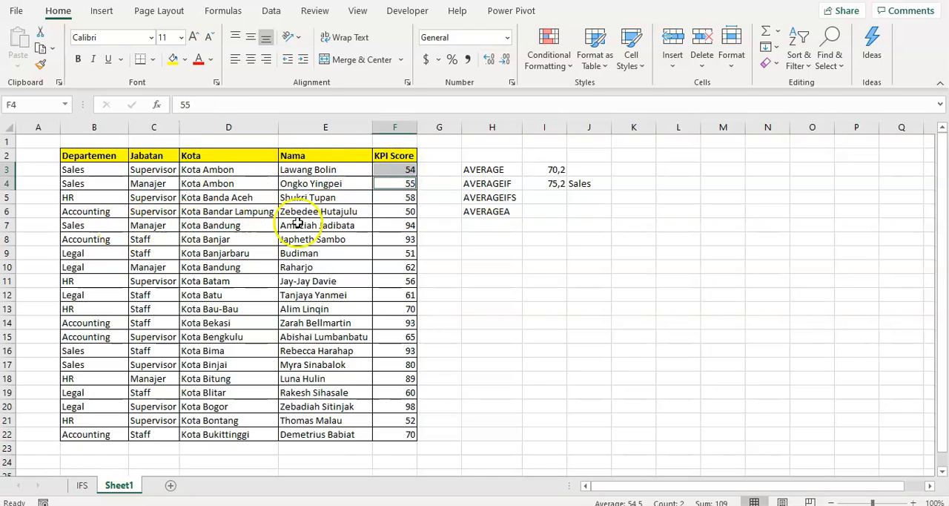
{"action": "left_click", "coordinate": [398, 222], "text": "ctrl"}
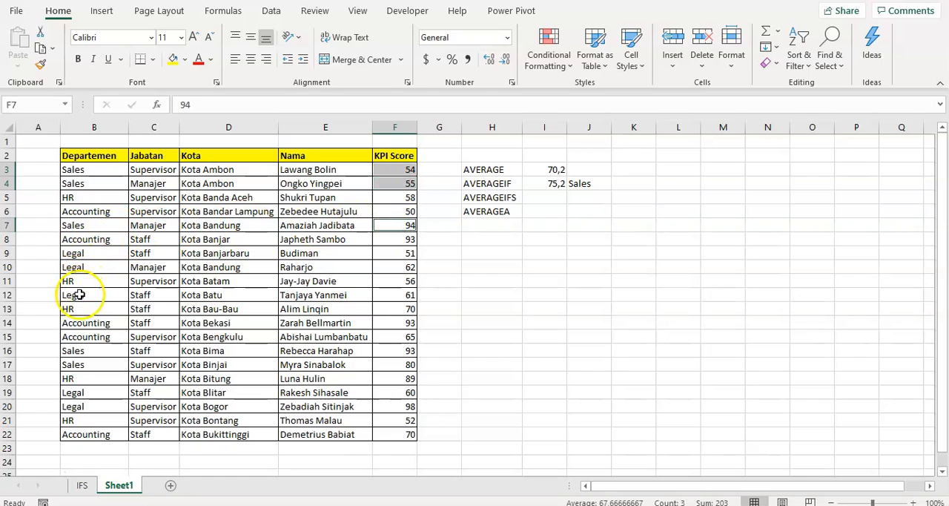
{"action": "left_click", "coordinate": [394, 350], "text": "ctrl"}
{"action": "left_click", "coordinate": [393, 366], "text": "ctrl"}
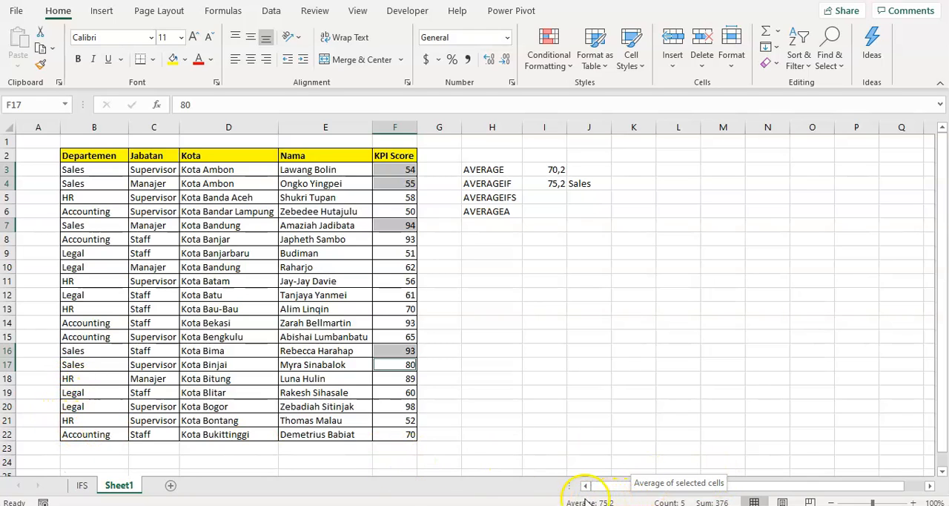
{"action": "left_click", "coordinate": [562, 227]}
- Compare the AVERAGEIF and AVERAGEIFS labels in column H and the result cell I5 beside them
{"action": "left_click", "coordinate": [547, 199]}
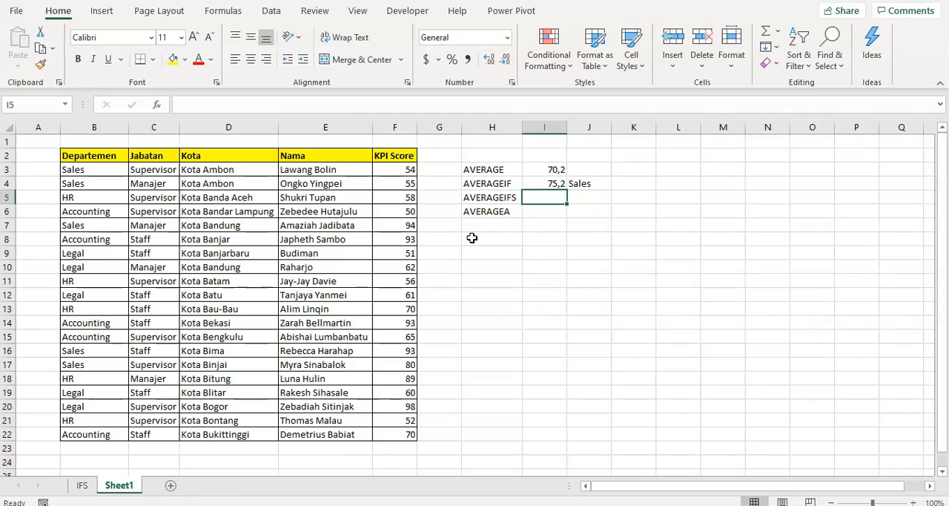
{"action": "left_click", "coordinate": [493, 183]}
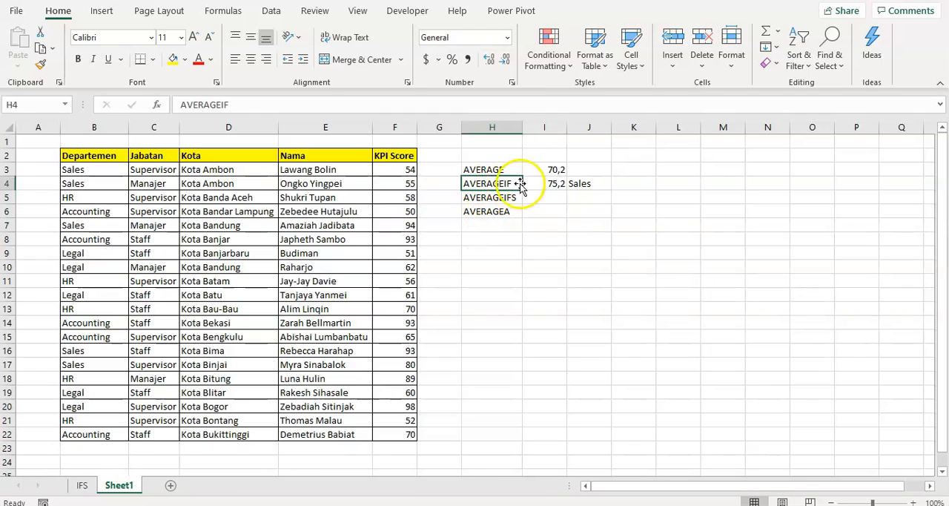
{"action": "left_click", "coordinate": [506, 196]}
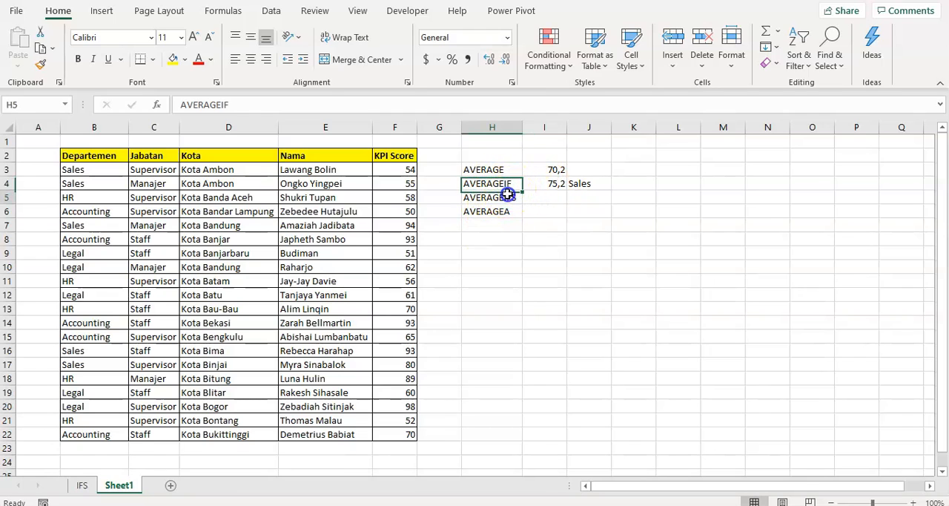
{"action": "left_click", "coordinate": [549, 196]}
{"action": "left_click", "coordinate": [471, 200]}
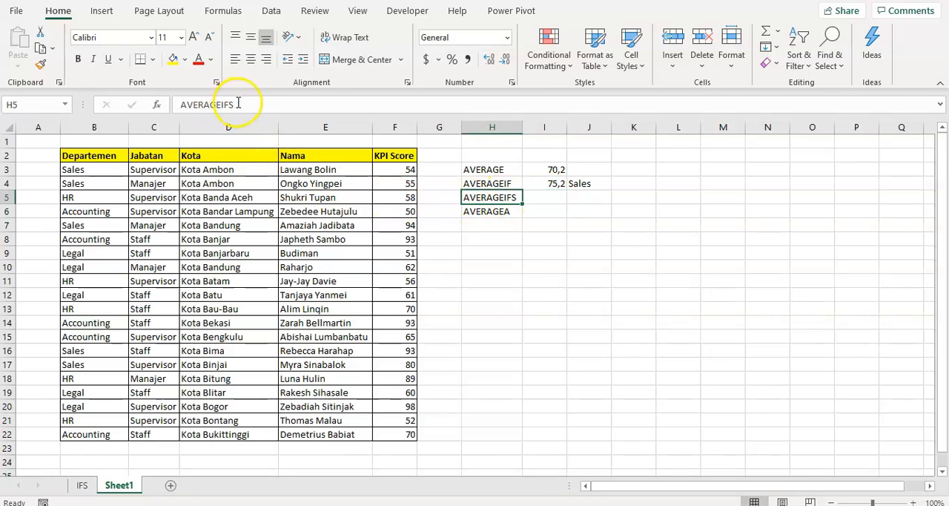
{"action": "left_click", "coordinate": [545, 198]}
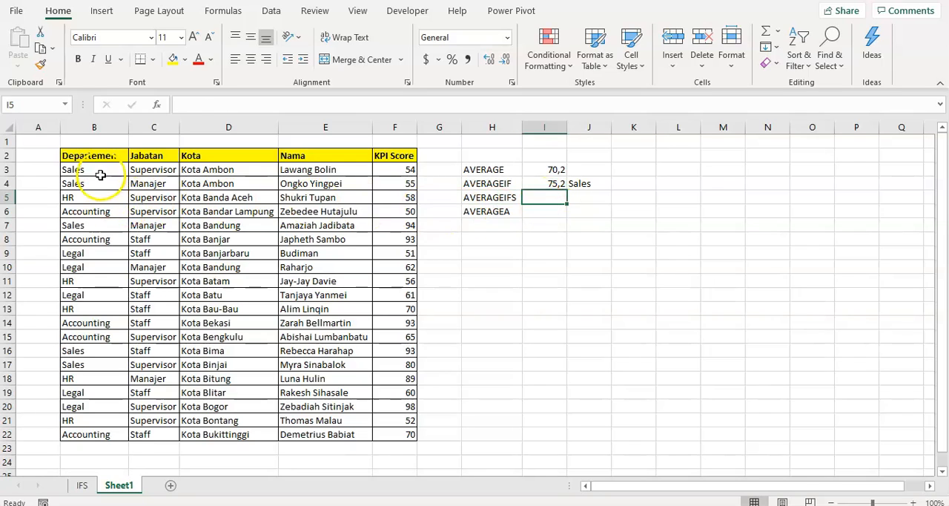
- Examine the Departemen and Jabatan values in the table's first rows as a pair of criteria for the KPI score
{"action": "left_click", "coordinate": [95, 172]}
{"action": "left_click", "coordinate": [107, 185]}
{"action": "left_click", "coordinate": [102, 167]}
{"action": "left_click", "coordinate": [106, 184]}
{"action": "left_click", "coordinate": [121, 170]}
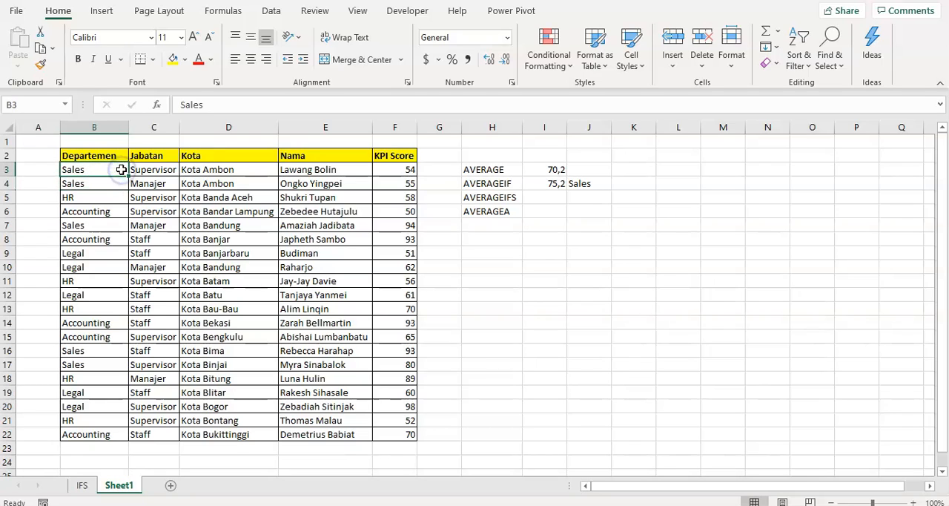
{"action": "left_click", "coordinate": [407, 170]}
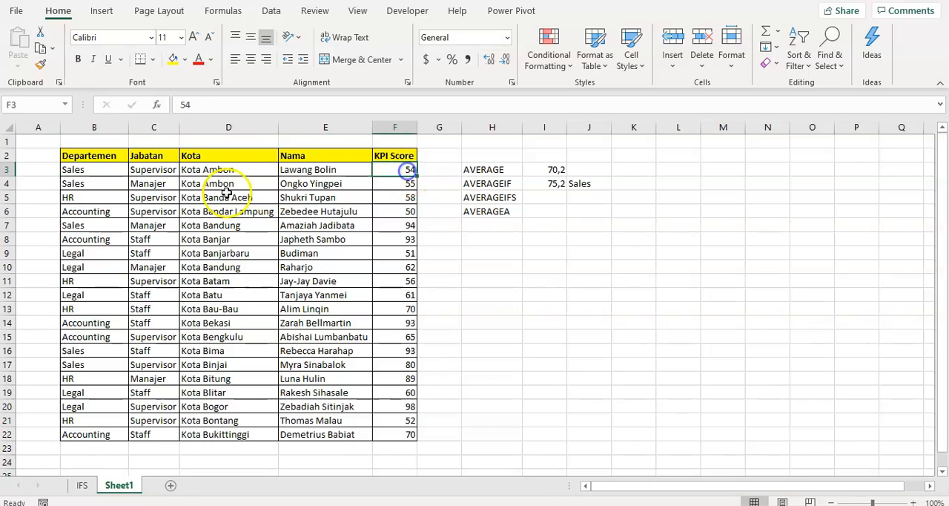
{"action": "left_click", "coordinate": [97, 173]}
{"action": "left_click", "coordinate": [137, 172]}
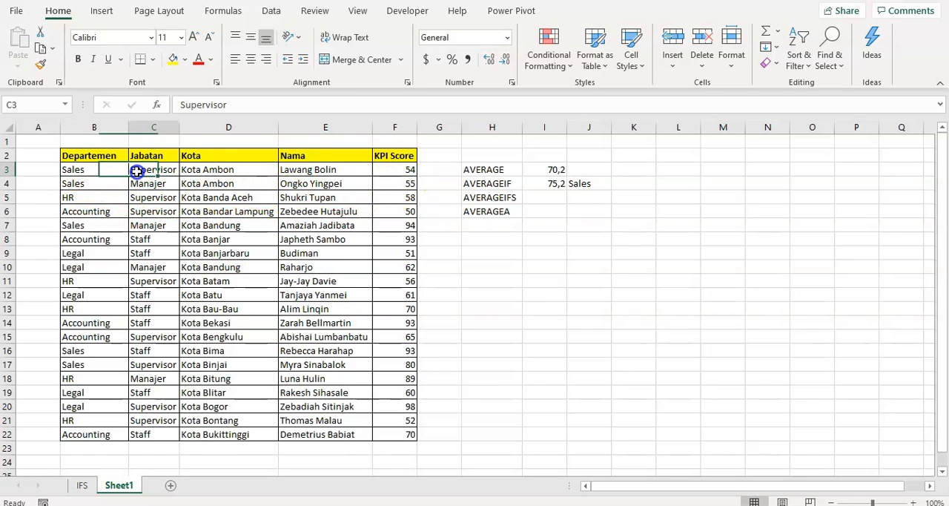
{"action": "left_click", "coordinate": [76, 171]}
{"action": "left_click", "coordinate": [164, 171]}
{"action": "left_click", "coordinate": [96, 171]}
{"action": "left_click", "coordinate": [138, 171]}
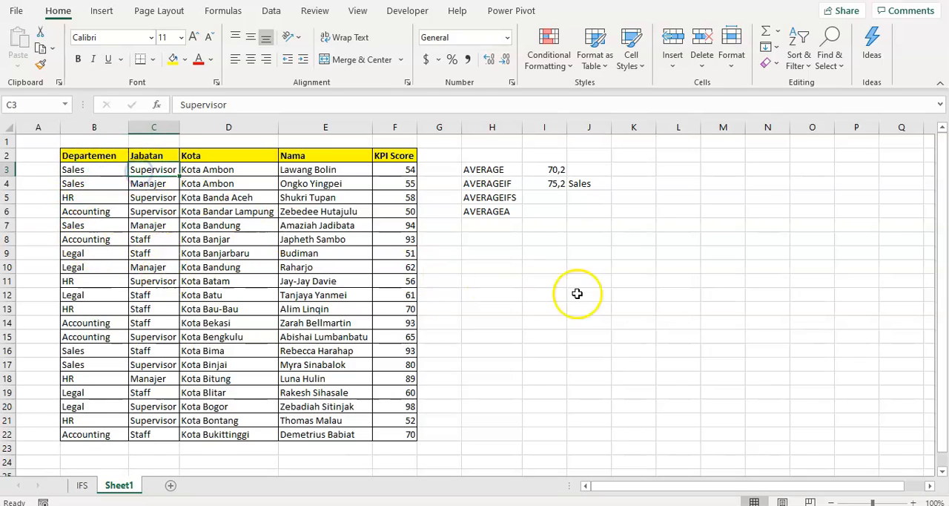
- Enter Supervisor in cell J5 as a criterion for the AVERAGEIFS row
{"action": "left_click", "coordinate": [593, 199]}
{"action": "type", "text": "S"}
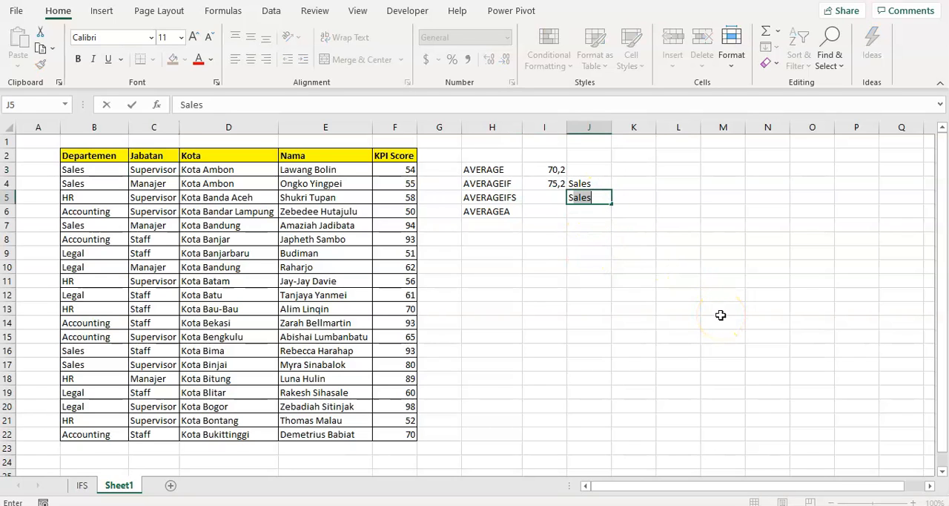
{"action": "type", "text": "uperviso"}
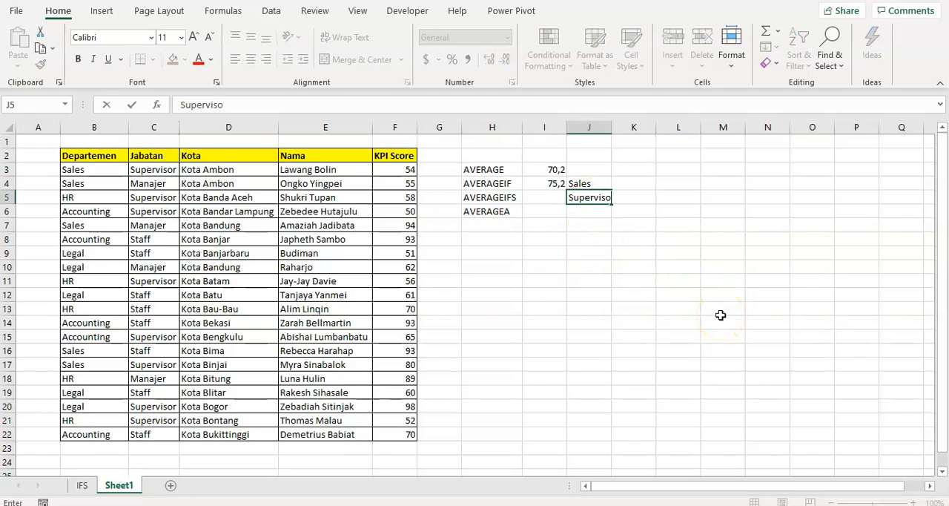
{"action": "type", "text": "r"}
{"action": "key", "text": "Return"}
{"action": "key", "text": "Up"}
{"action": "key", "text": "shift+Up"}
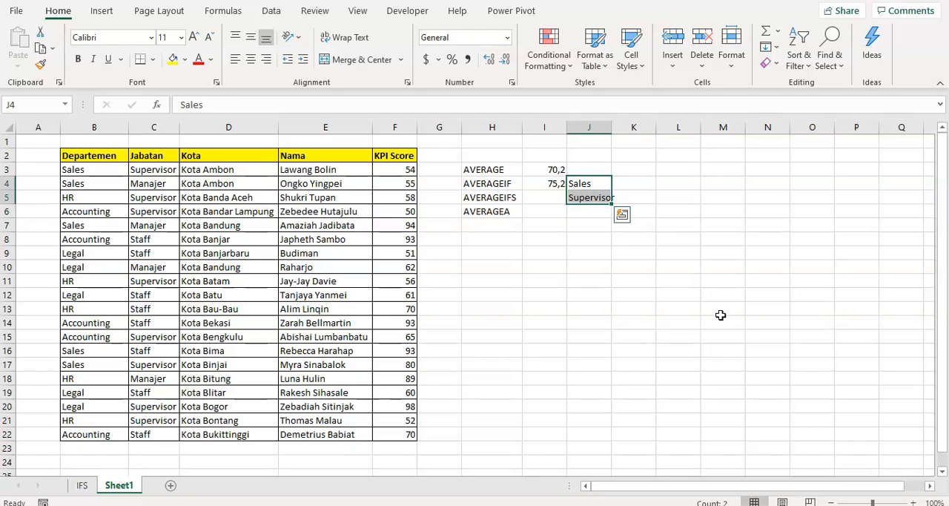
- Enter Sales in cell J5 and Supervisor in cell K5 as the two criteria for the AVERAGEIFS row
{"action": "left_click", "coordinate": [585, 198]}
{"action": "type", "text": "Sales"}
{"action": "key", "text": "Tab"}
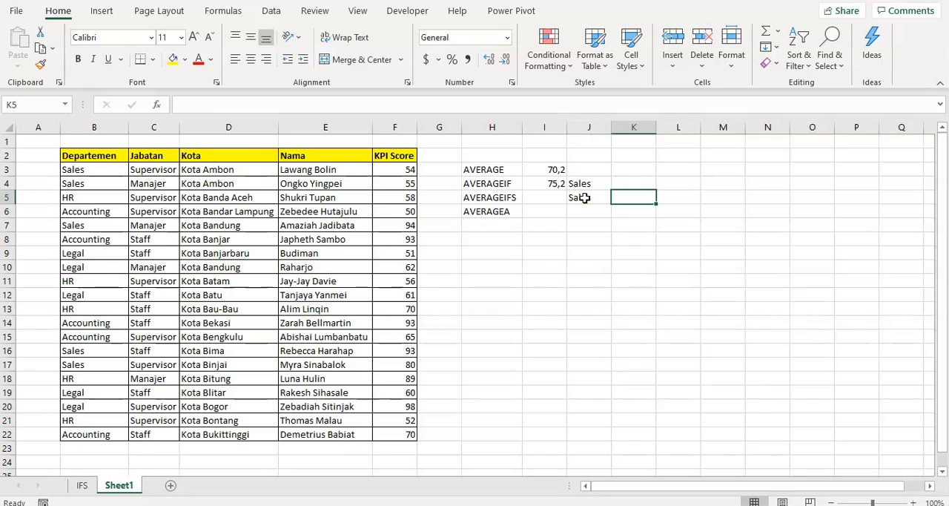
{"action": "type", "text": "Supervisor"}
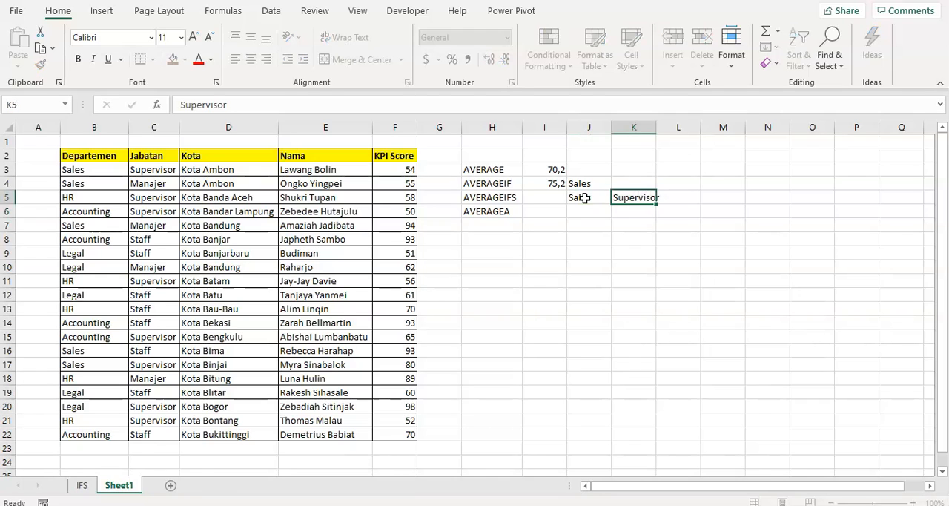
{"action": "key", "text": "Up"}
{"action": "key", "text": "Left"}
{"action": "key", "text": "Left"}
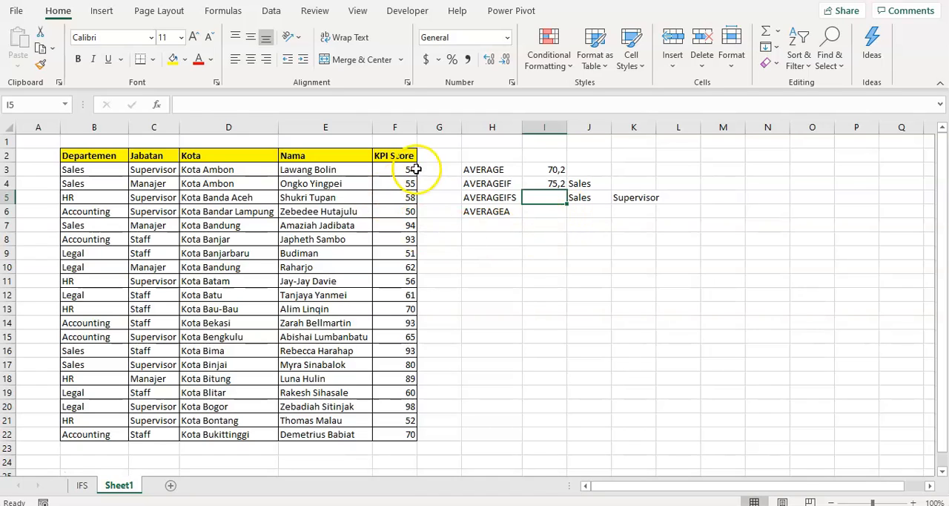
{"action": "left_click", "coordinate": [603, 201]}
{"action": "left_click", "coordinate": [636, 199]}
{"action": "left_click", "coordinate": [536, 202]}
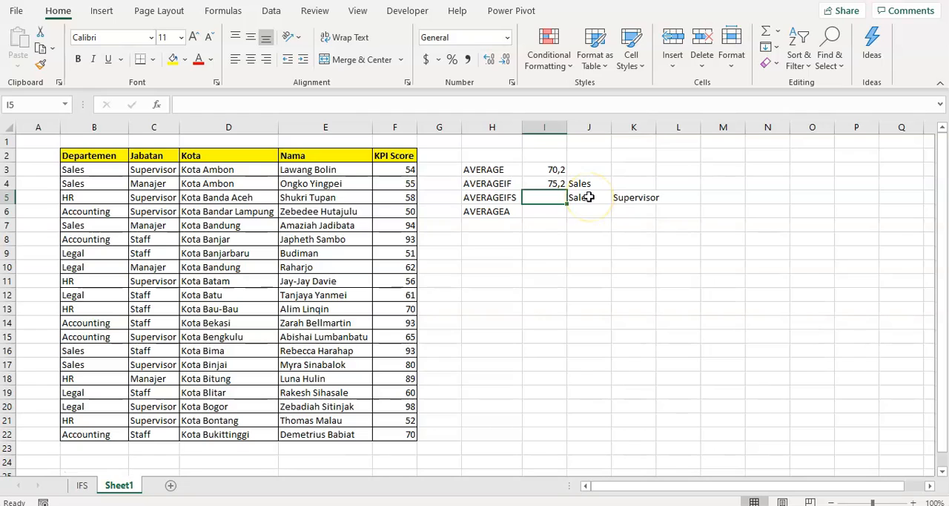
{"action": "type", "text": "="}
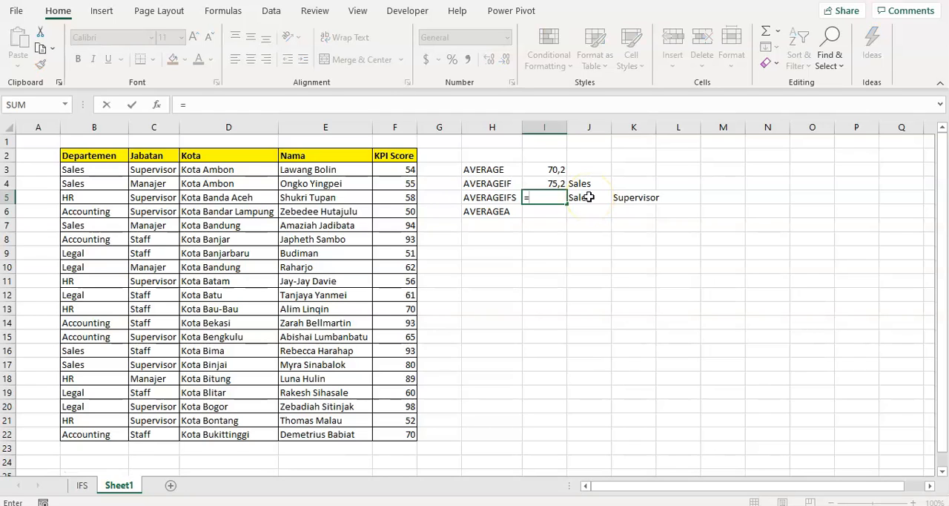
{"action": "type", "text": "averga"}
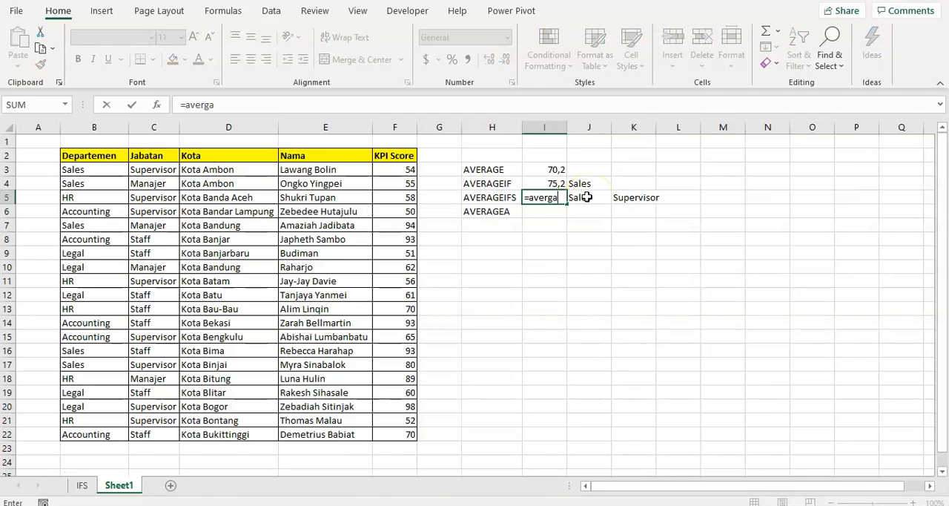
{"action": "key", "text": "BackSpace"}
{"action": "key", "text": "BackSpace"}
{"action": "type", "text": "ageif"}
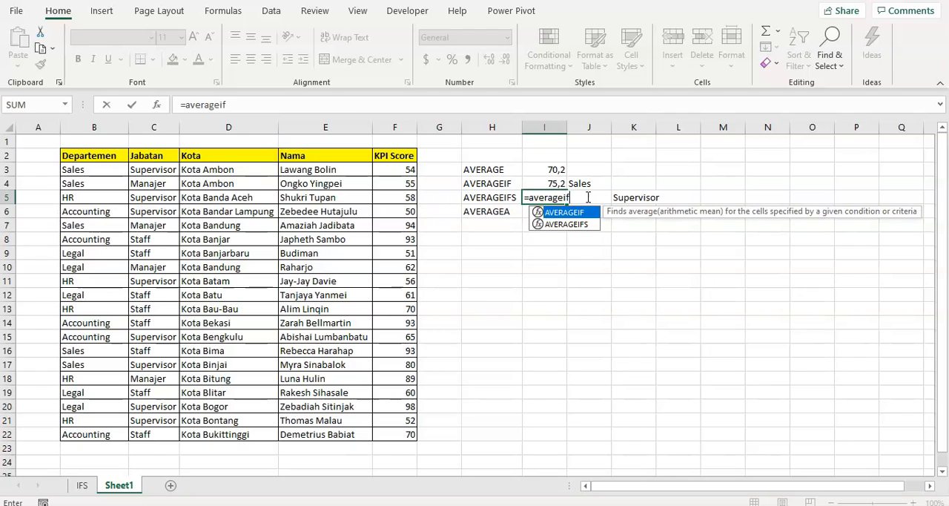
{"action": "type", "text": "s("}
{"action": "key", "text": "Left"}
{"action": "key", "text": "Left"}
{"action": "key", "text": "Left"}
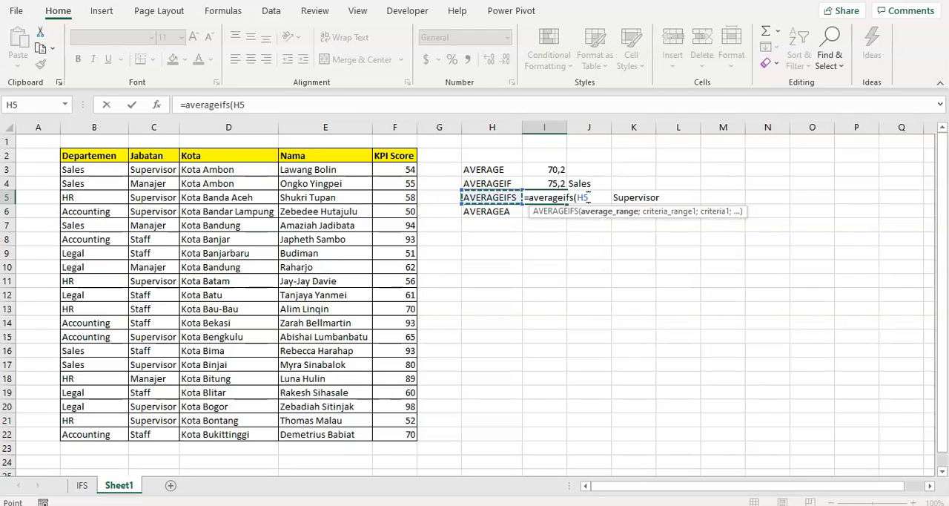
{"action": "key", "text": "Up"}
{"action": "key", "text": "Up"}
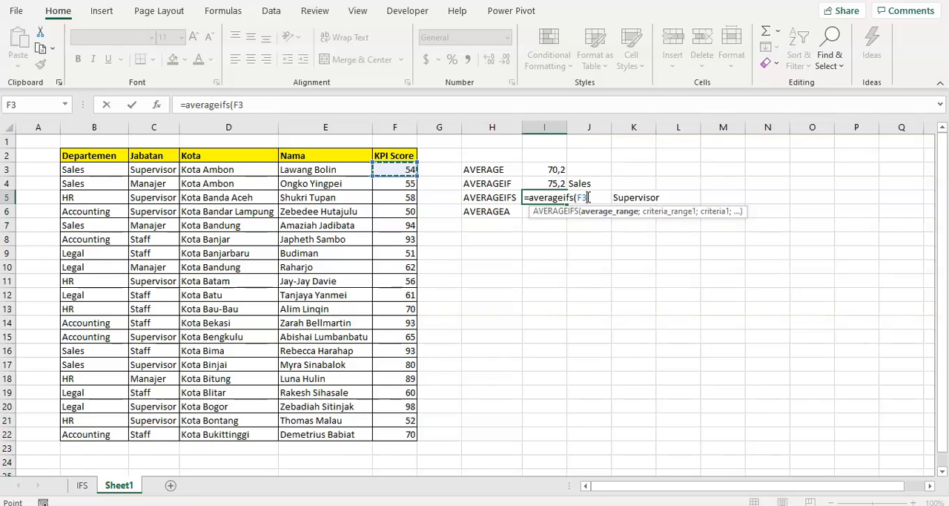
{"action": "key", "text": "ctrl+shift+Down"}
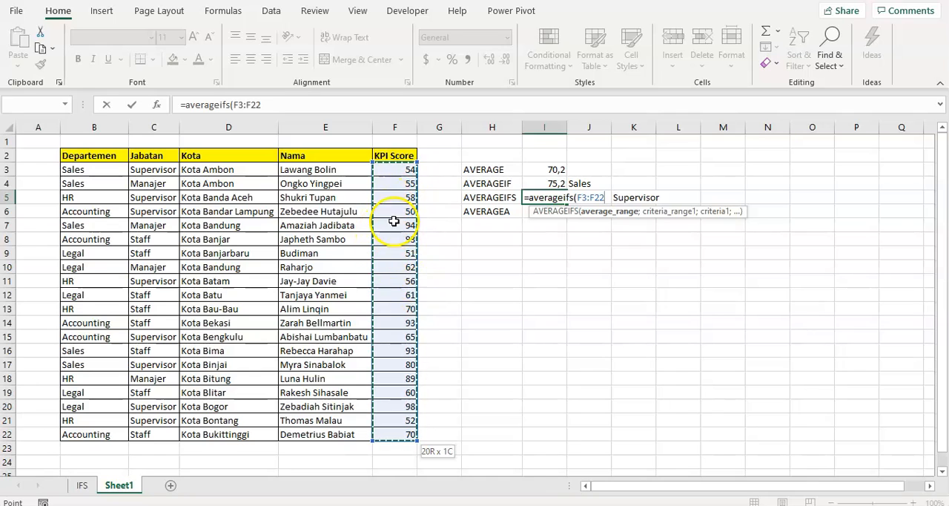
{"action": "type", "text": ";"}
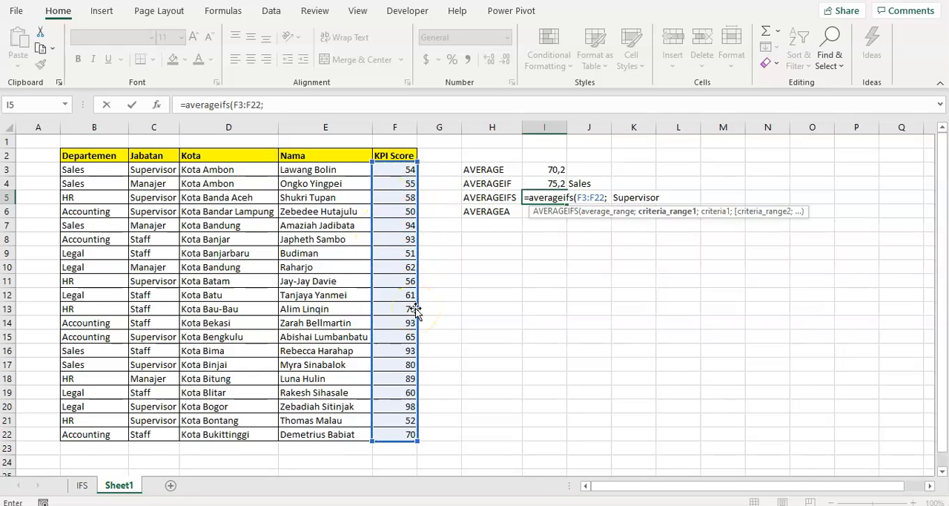
{"action": "left_click", "coordinate": [87, 171]}
{"action": "key", "text": "ctrl+shift+Down"}
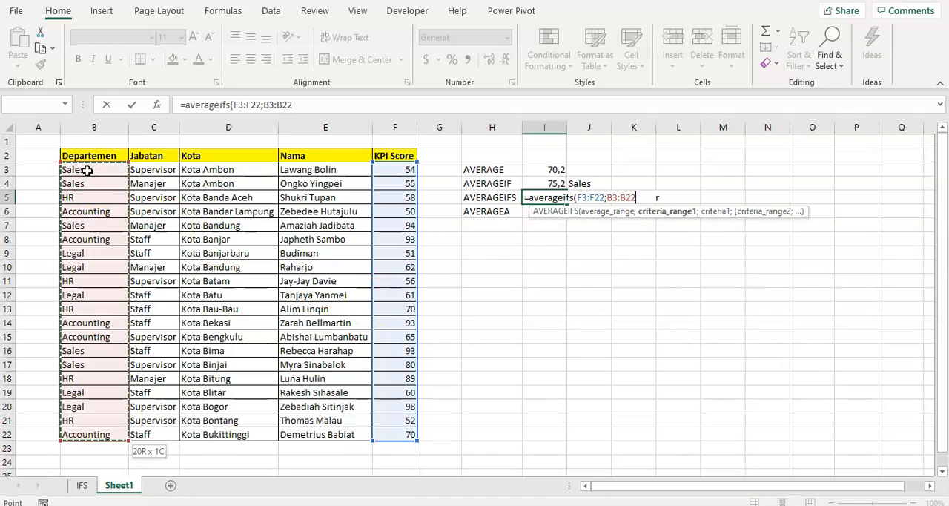
{"action": "left_click", "coordinate": [144, 169]}
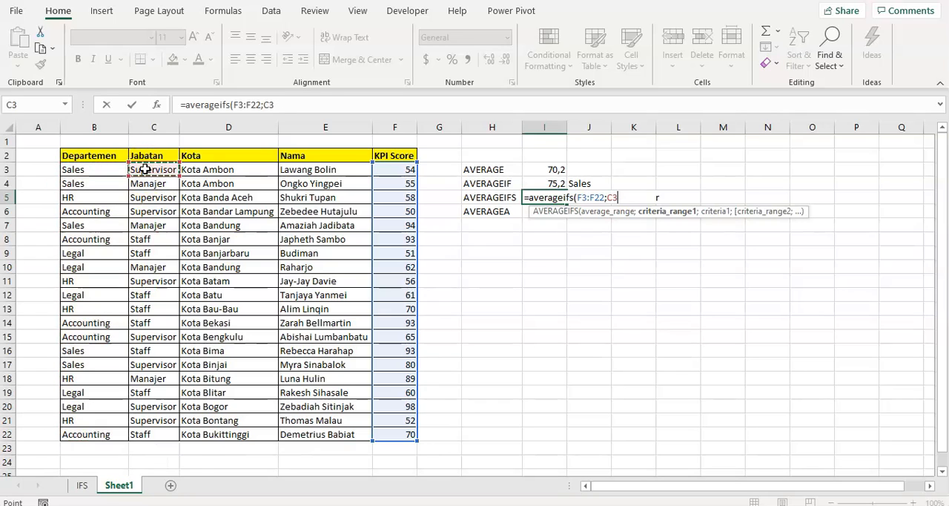
{"action": "key", "text": "ctrl+shift+Down"}
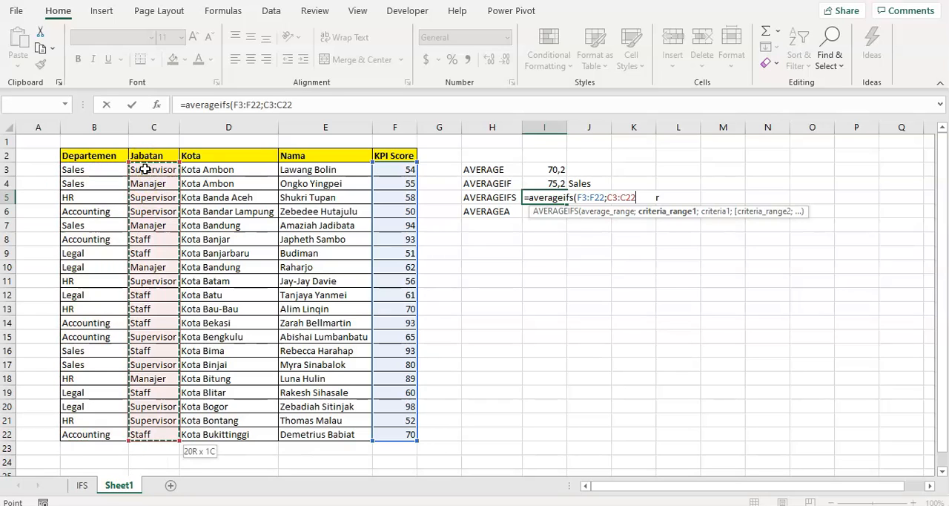
{"action": "type", "text": ";"}
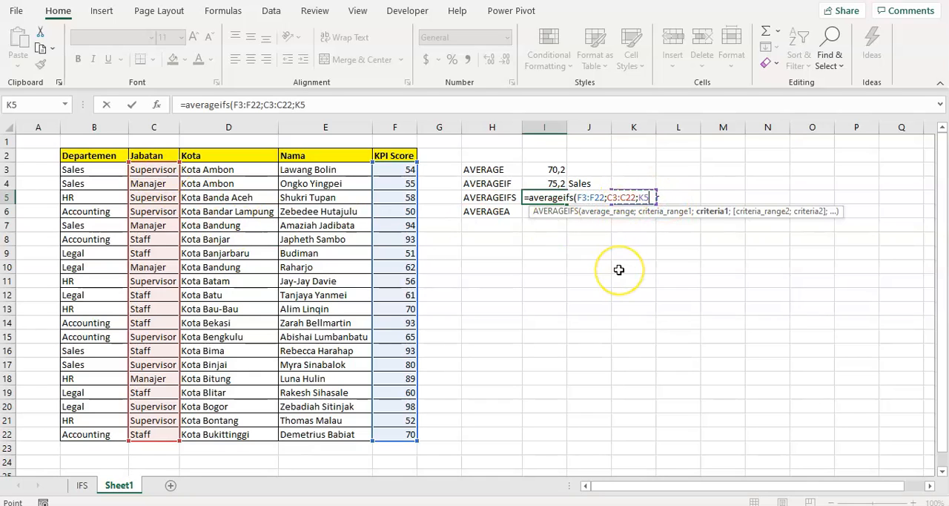
{"action": "key", "text": "Escape"}
- Relocate the Sales and Supervisor criteria from J5:K5 to J9:K9, clearing the original cells
{"action": "left_click_drag", "start_coordinate": [593, 197], "coordinate": [622, 197]}
{"action": "key", "text": "ctrl+c"}
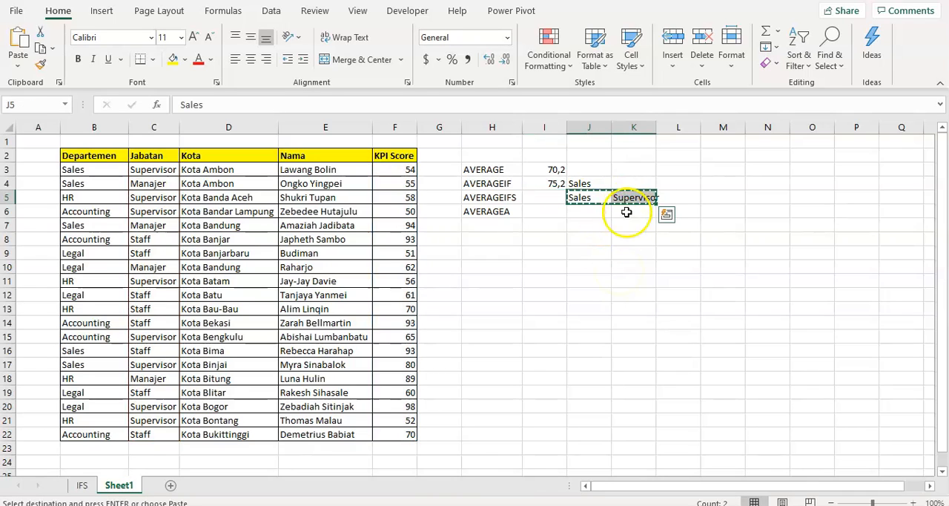
{"action": "left_click", "coordinate": [592, 253]}
{"action": "key", "text": "ctrl+v"}
{"action": "key", "text": "Up"}
{"action": "key", "text": "Up"}
{"action": "key", "text": "Up"}
{"action": "key", "text": "Up"}
{"action": "key", "text": "shift+Right"}
{"action": "key", "text": "Delete"}
- Start an AVERAGEIFS formula in cell I5 with the KPI scores F3:F22 as the average range
{"action": "key", "text": "Left"}
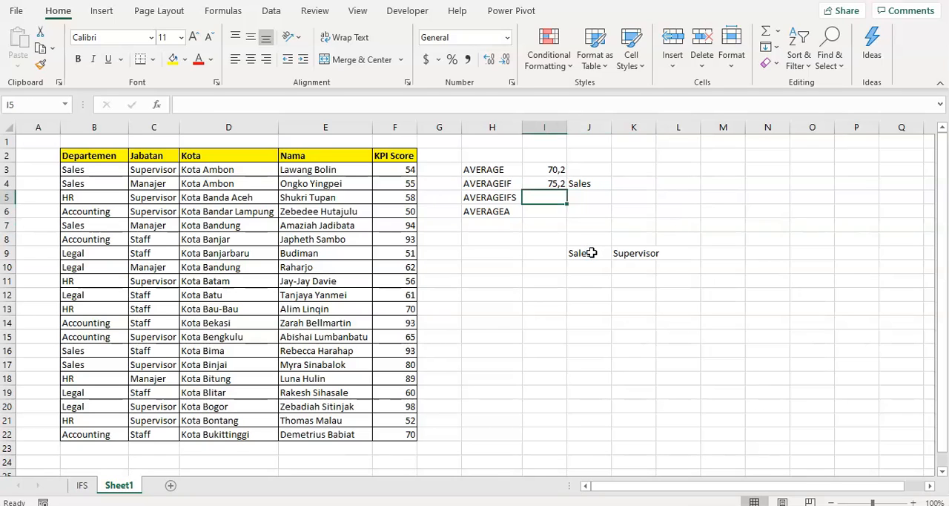
{"action": "type", "text": "=average("}
{"action": "key", "text": "BackSpace"}
{"action": "type", "text": "ifs("}
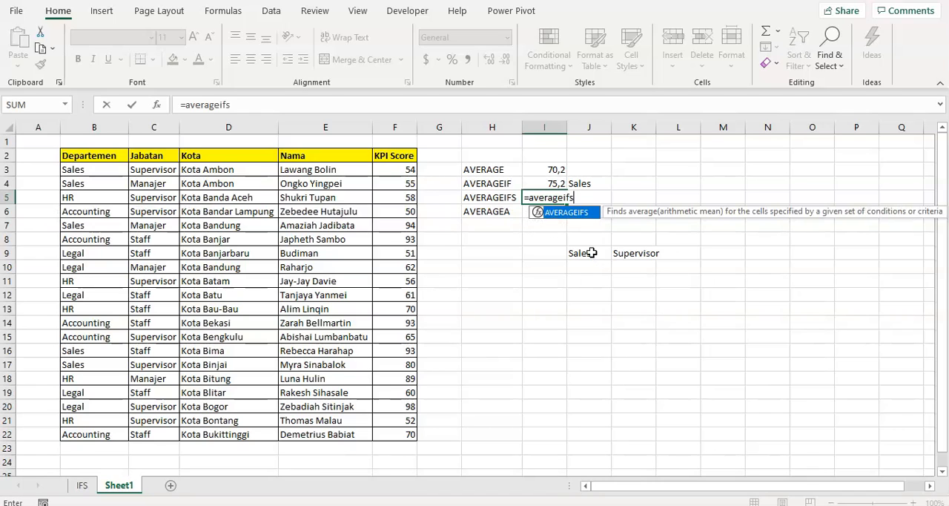
{"action": "key", "text": "Left"}
{"action": "key", "text": "Left"}
{"action": "key", "text": "Left"}
{"action": "key", "text": "Up"}
{"action": "key", "text": "Up"}
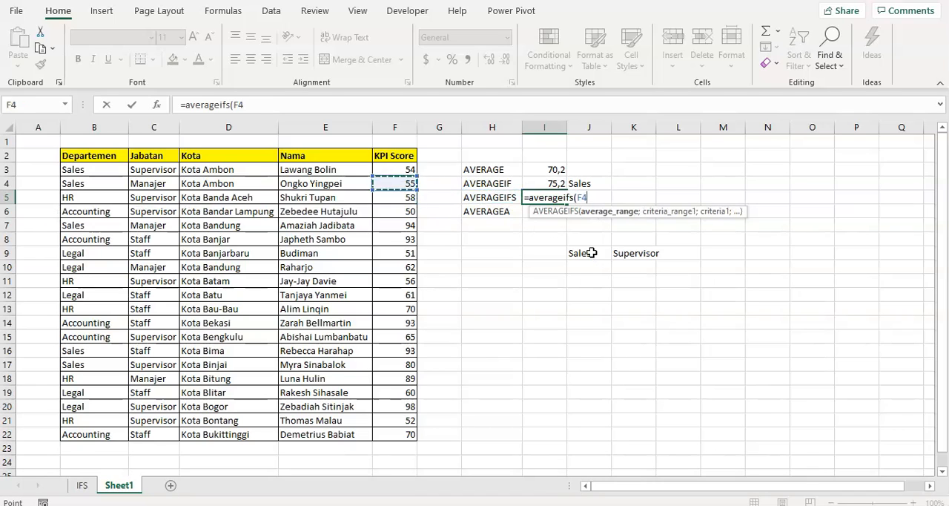
{"action": "key", "text": "ctrl+shift+Down"}
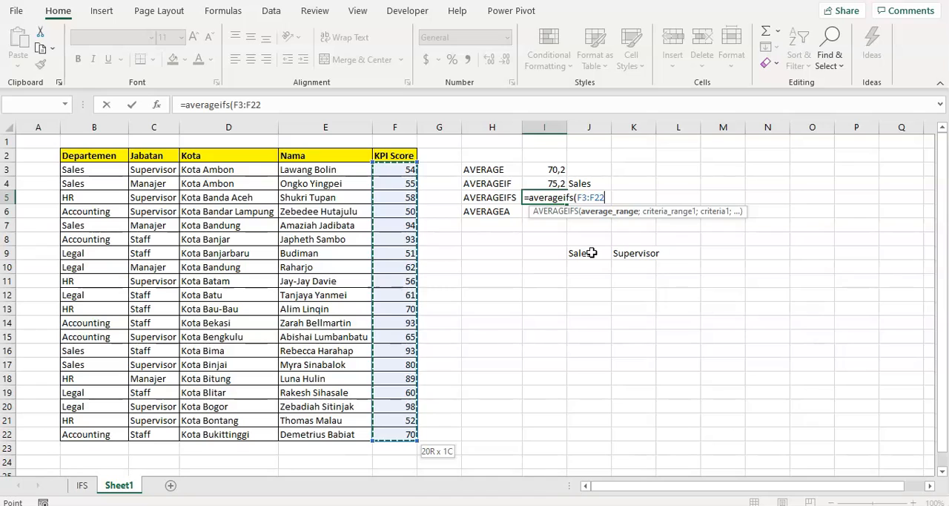
- Add the Jabatan range C3:C22 as the formula's first criteria range, with Supervisor in K9 as its criterion
{"action": "type", "text": ";"}
{"action": "key", "text": "Left"}
{"action": "key", "text": "Left"}
{"action": "key", "text": "Left"}
{"action": "key", "text": "Left"}
{"action": "key", "text": "Left"}
{"action": "key", "text": "Left"}
{"action": "key", "text": "Up"}
{"action": "key", "text": "Up"}
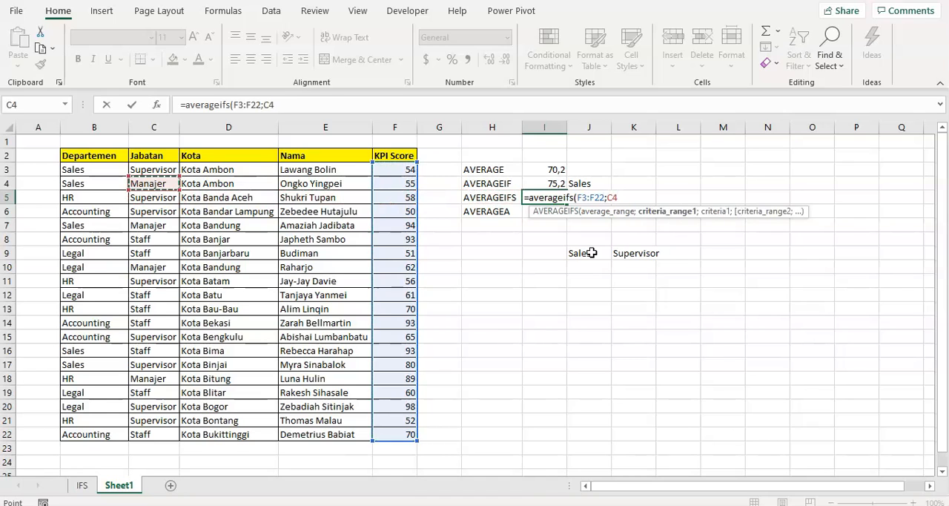
{"action": "key", "text": "ctrl+shift+Down"}
{"action": "type", "text": ";"}
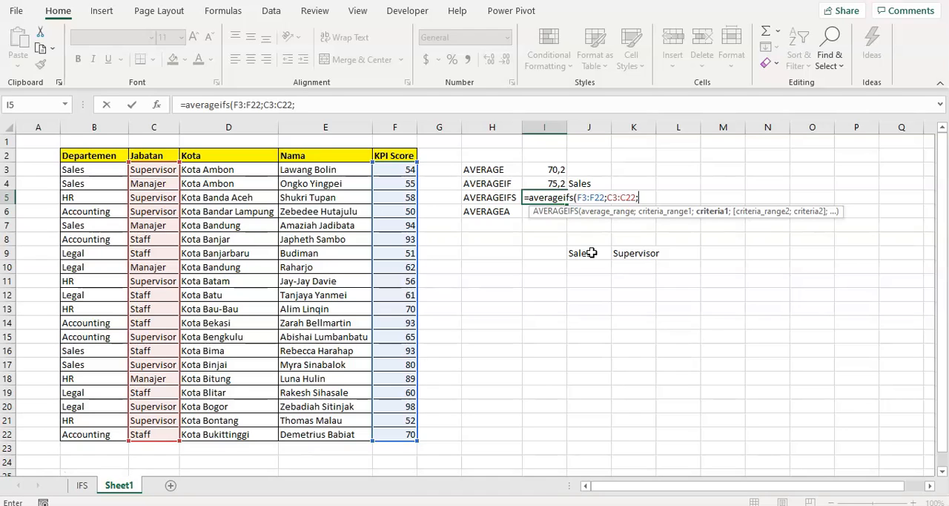
{"action": "key", "text": "Right"}
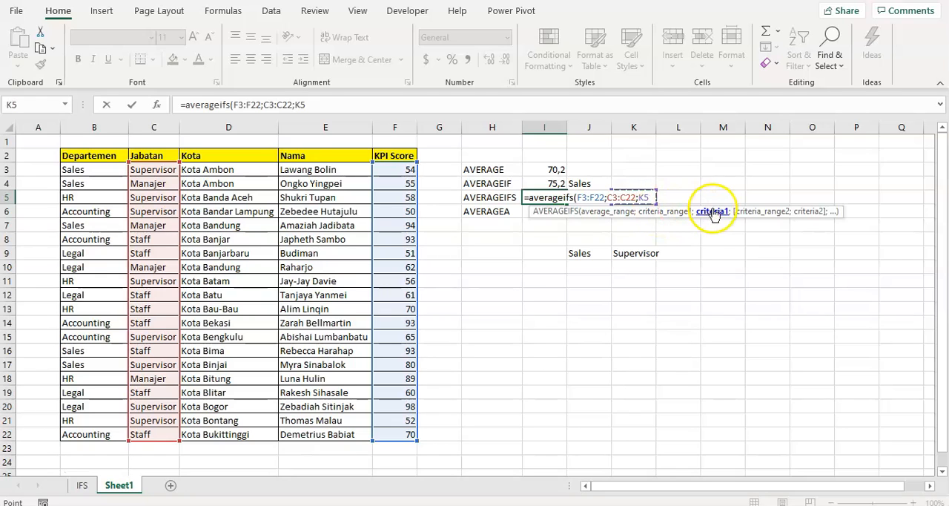
{"action": "left_click", "coordinate": [635, 252]}
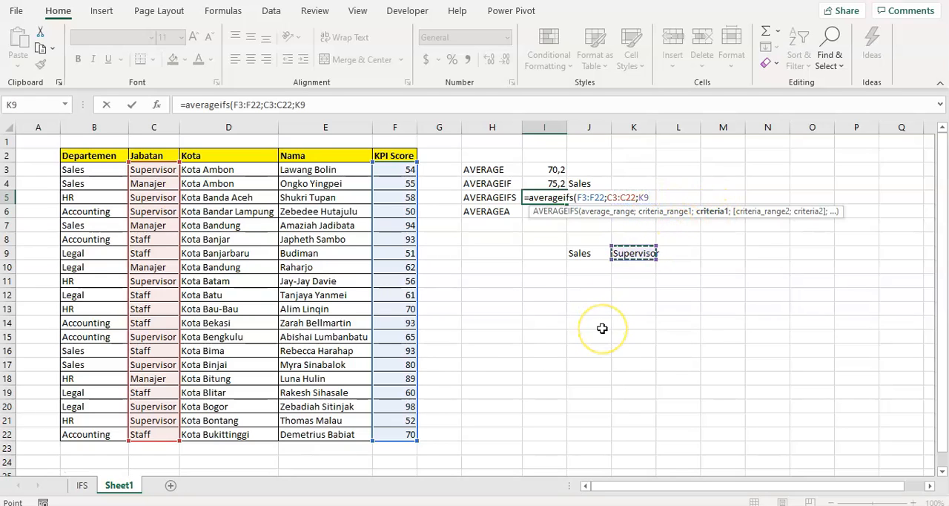
- Add the Departemen range B3:B22 with Sales in J9 as the second criterion and complete the AVERAGEIFS formula
{"action": "type", "text": ";"}
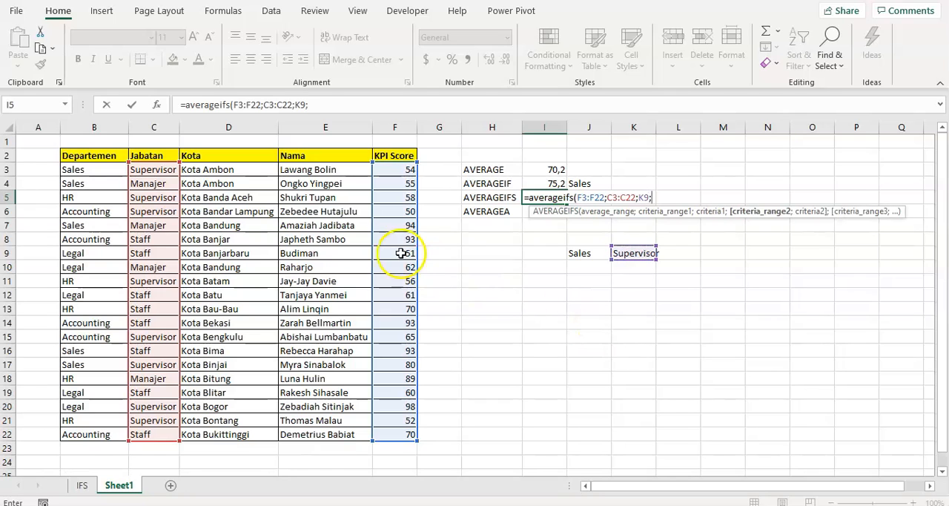
{"action": "left_click", "coordinate": [102, 171]}
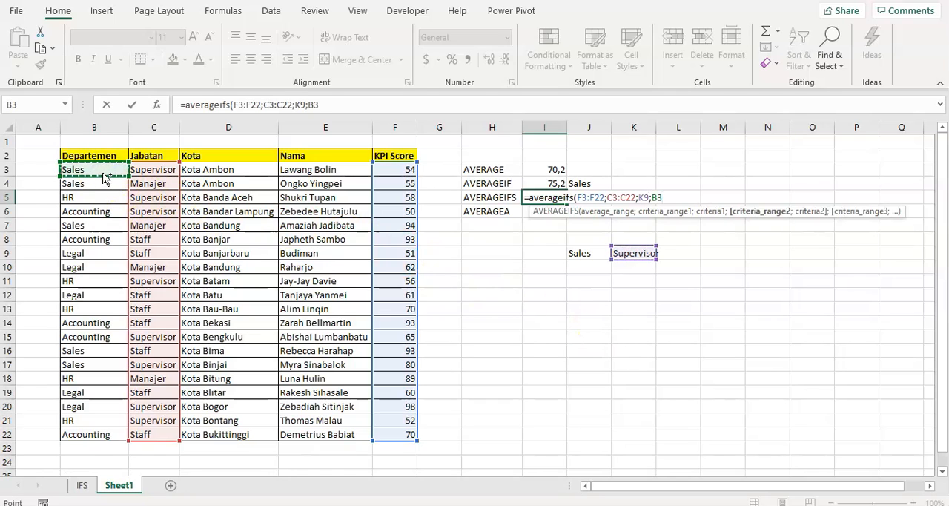
{"action": "key", "text": "ctrl+shift+Down"}
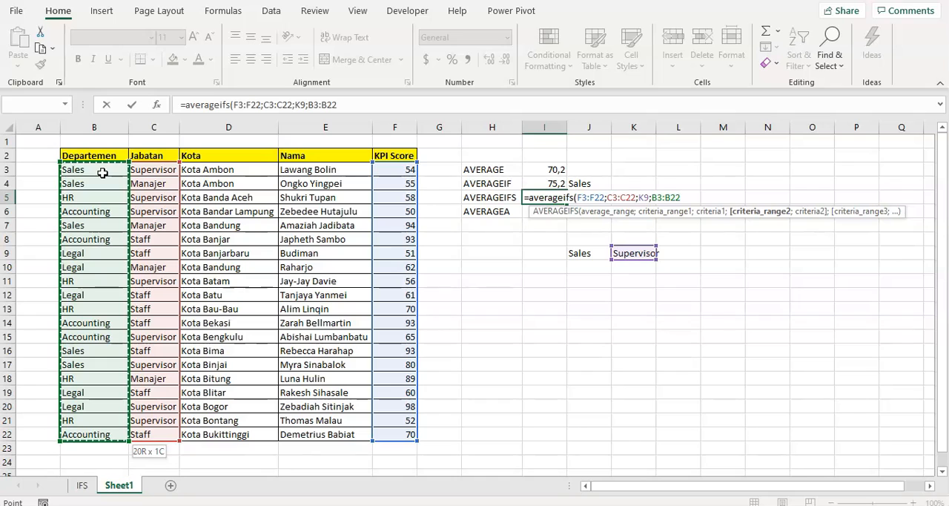
{"action": "type", "text": ";"}
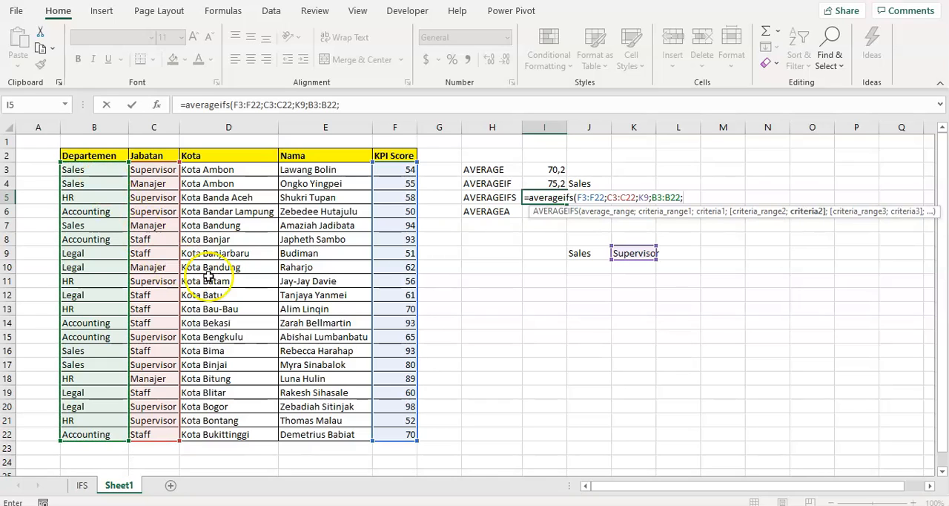
{"action": "left_click", "coordinate": [581, 257]}
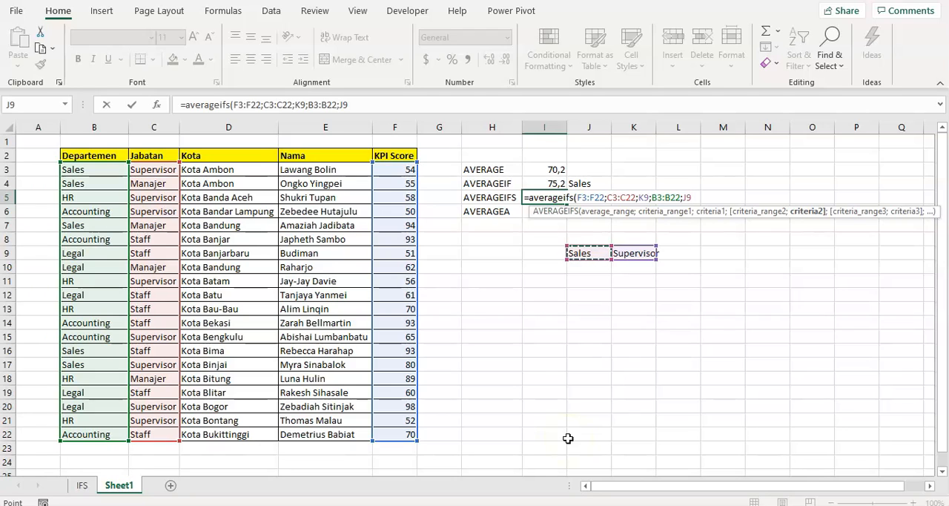
{"action": "type", "text": ")"}
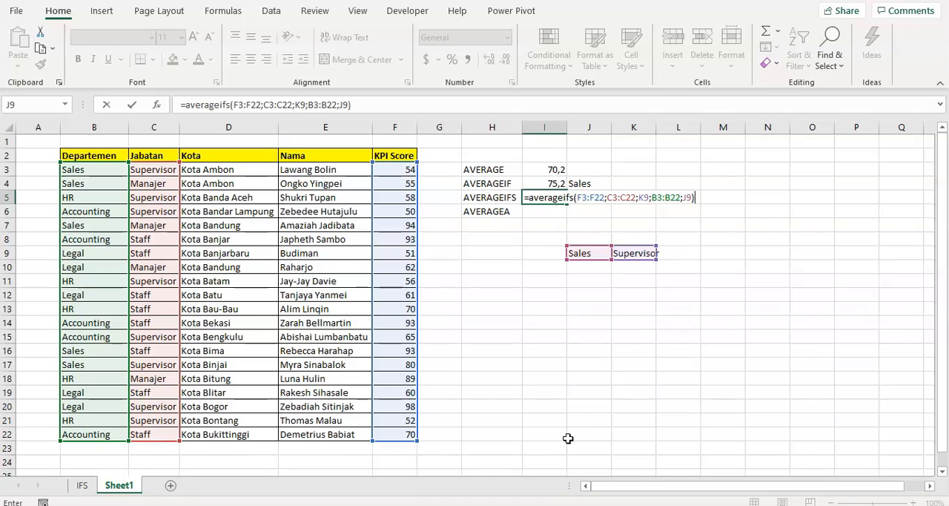
{"action": "key", "text": "Return"}
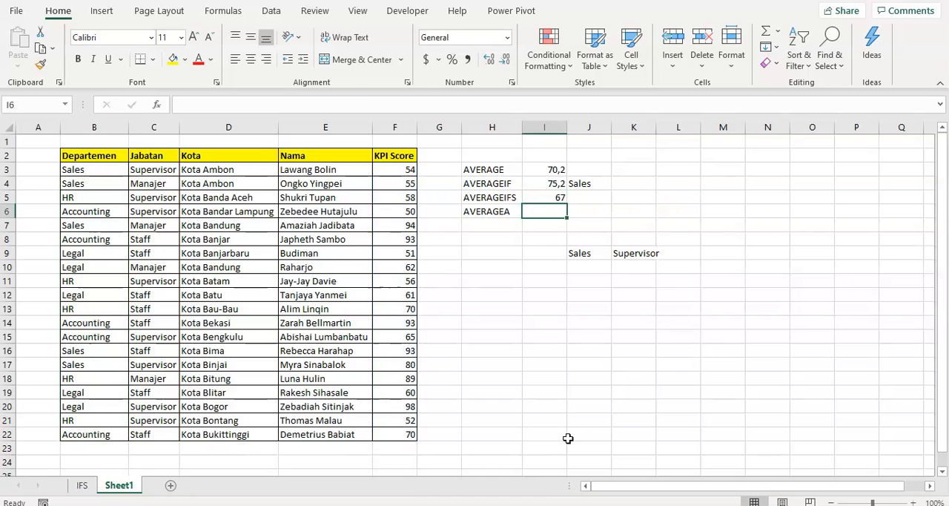
- Review the AVERAGEIFS result in I5 together with its criteria cells J9 and K9
{"action": "key", "text": "Up"}
{"action": "key", "text": "Left"}
{"action": "key", "text": "Right"}
{"action": "key", "text": "Down"}
{"action": "key", "text": "Down"}
{"action": "key", "text": "Down"}
{"action": "key", "text": "Down"}
{"action": "key", "text": "Right"}
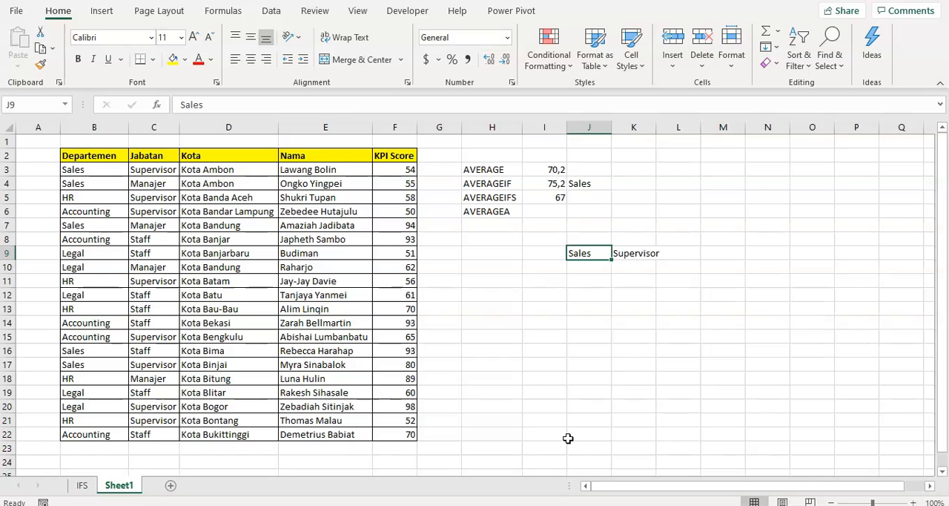
{"action": "key", "text": "Right"}
{"action": "key", "text": "Left"}
{"action": "key", "text": "Right"}
{"action": "key", "text": "Left"}
{"action": "key", "text": "Left"}
{"action": "key", "text": "Up"}
{"action": "key", "text": "Up"}
{"action": "key", "text": "Up"}
{"action": "key", "text": "Up"}
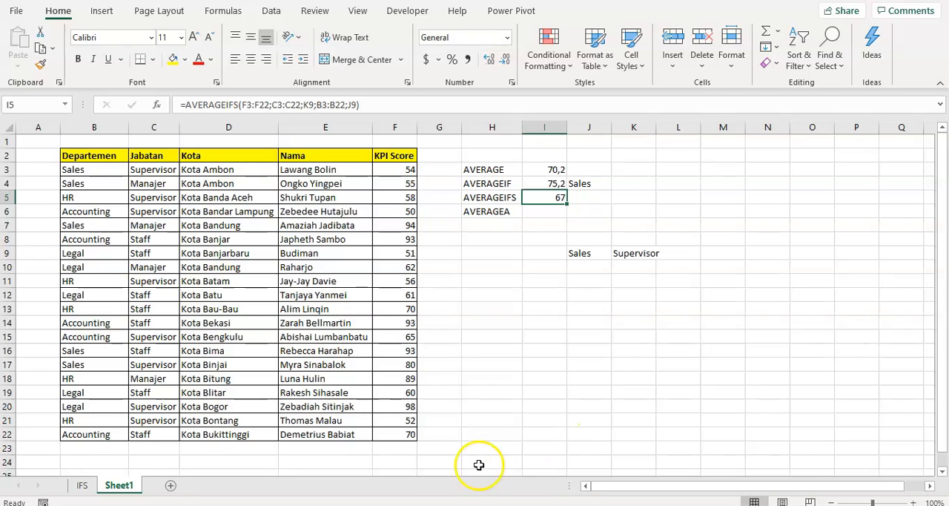
- Check the average of the KPI scores F3 and F17 for the rows matching Sales and Supervisor
{"action": "left_click", "coordinate": [133, 172]}
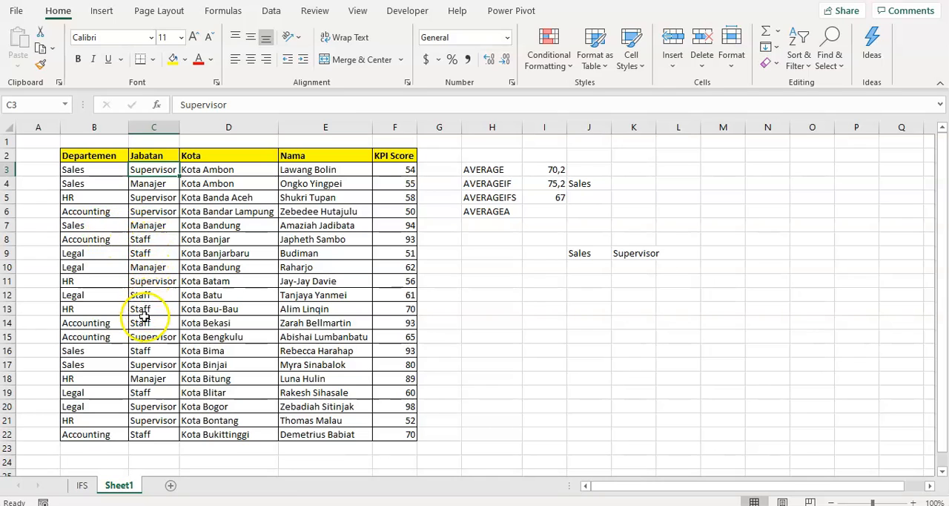
{"action": "left_click", "coordinate": [148, 364]}
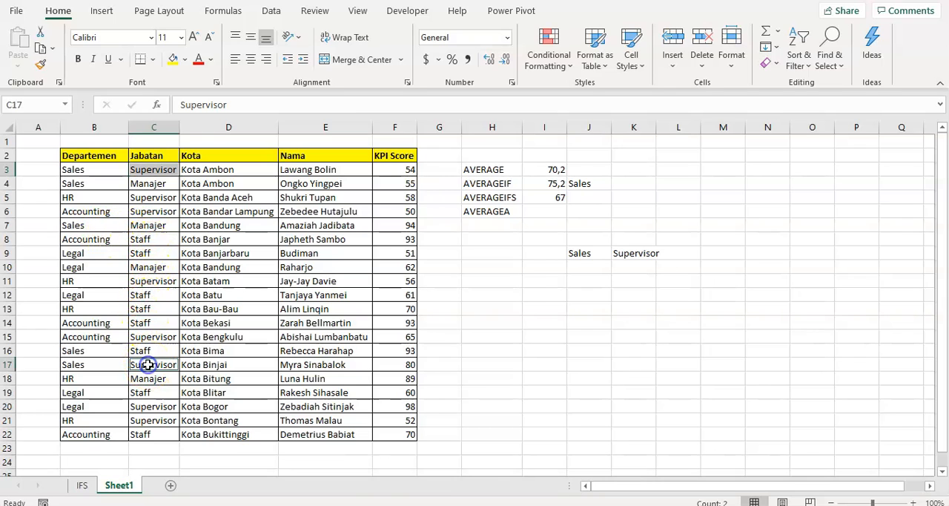
{"action": "left_click", "coordinate": [157, 170]}
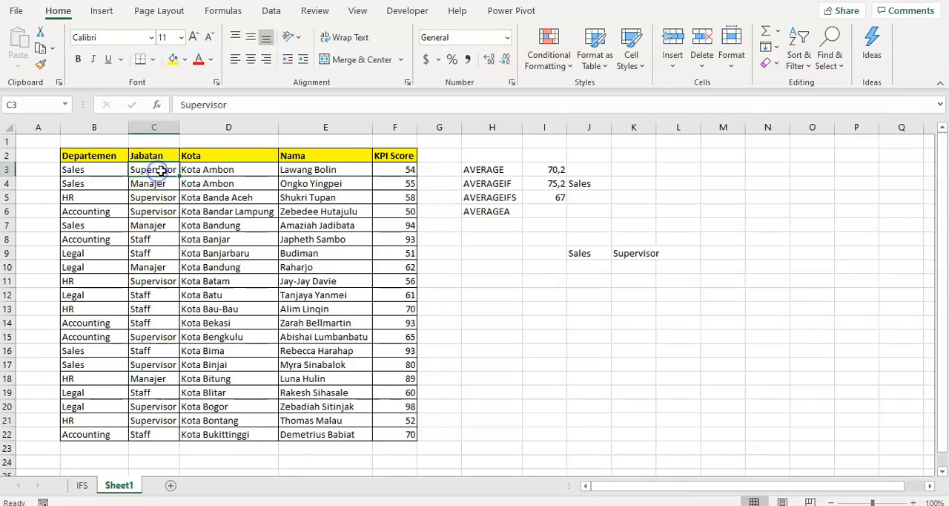
{"action": "left_click", "coordinate": [407, 173]}
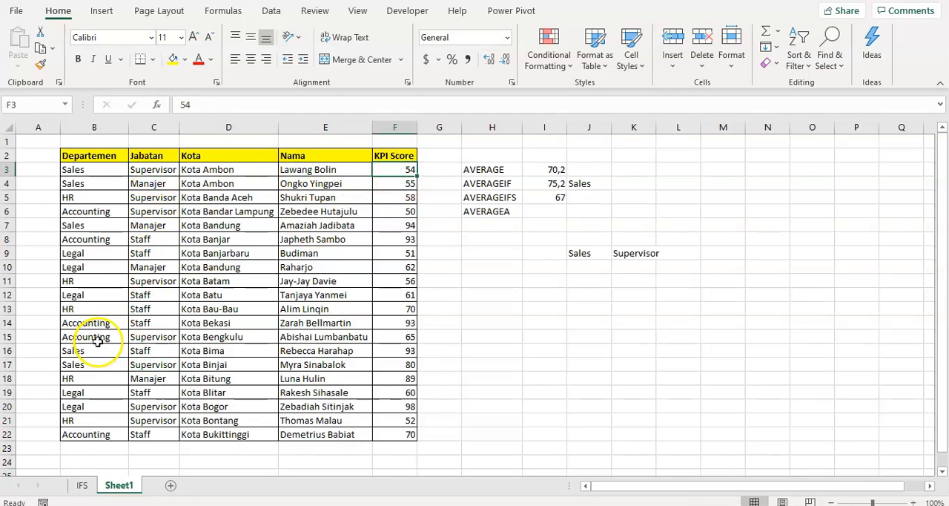
{"action": "left_click", "coordinate": [400, 366], "text": "ctrl"}
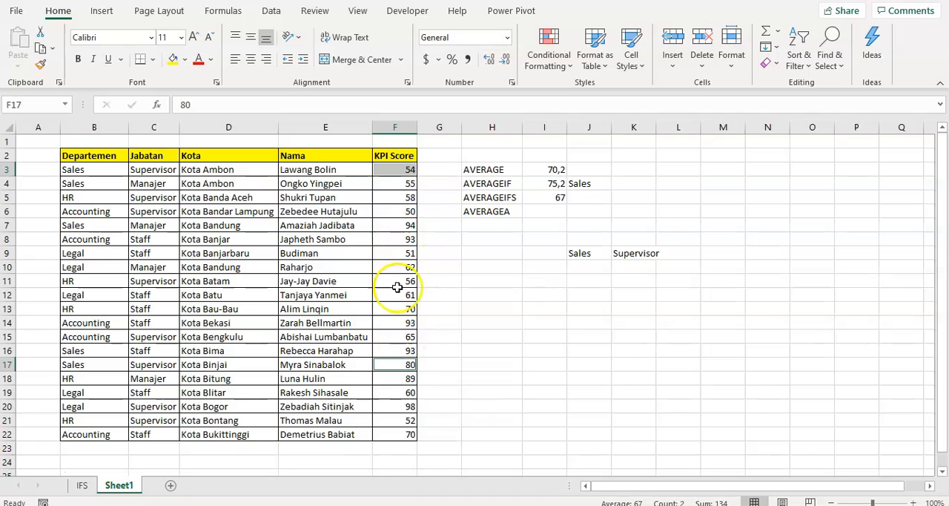
- Recheck the average of only the two matching KPI scores, F3 and F17, against the AVERAGEIFS result
{"action": "left_click", "coordinate": [398, 168]}
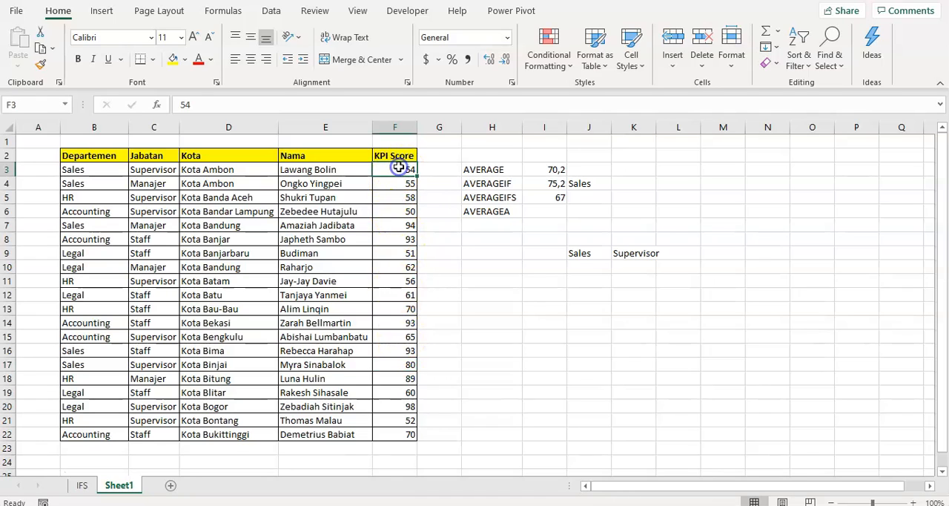
{"action": "left_click", "coordinate": [400, 361], "text": "ctrl"}
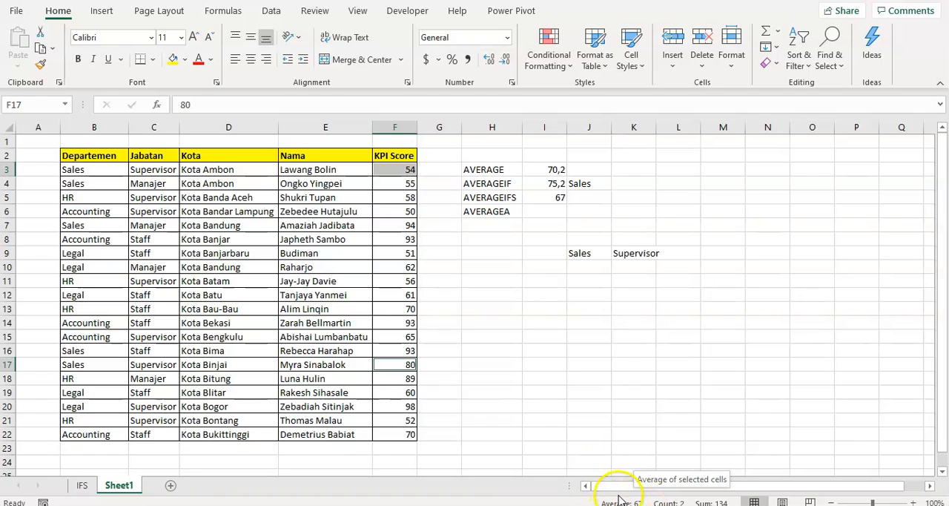
{"action": "left_click", "coordinate": [532, 297]}
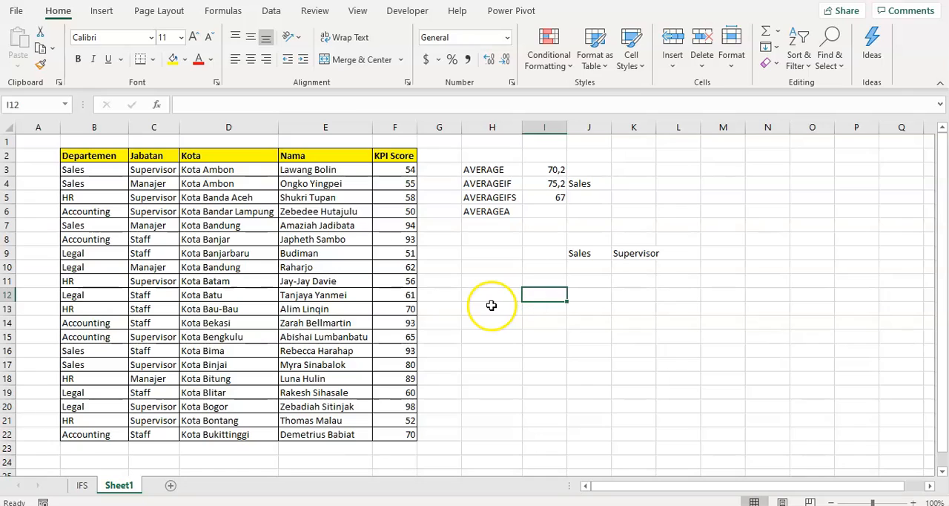
{"action": "left_click", "coordinate": [494, 213]}
{"action": "left_click", "coordinate": [537, 212]}
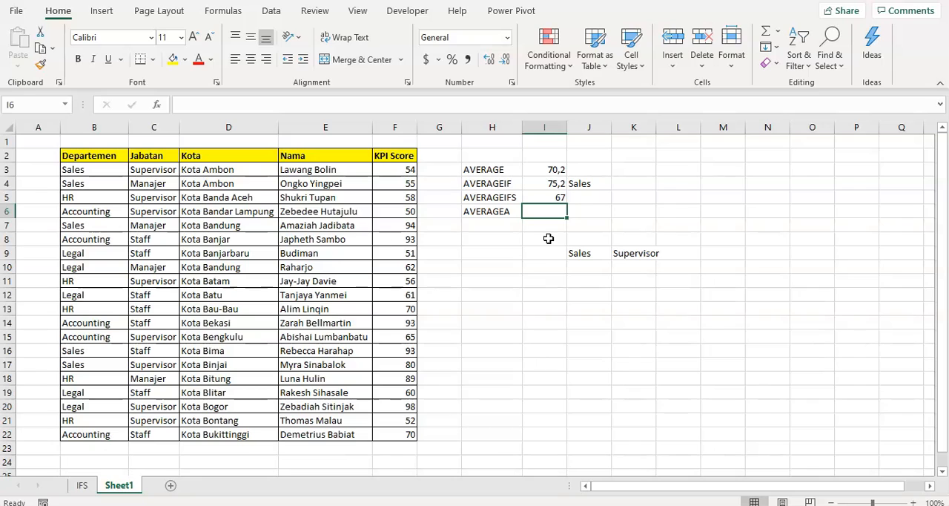
{"action": "left_click", "coordinate": [546, 230]}
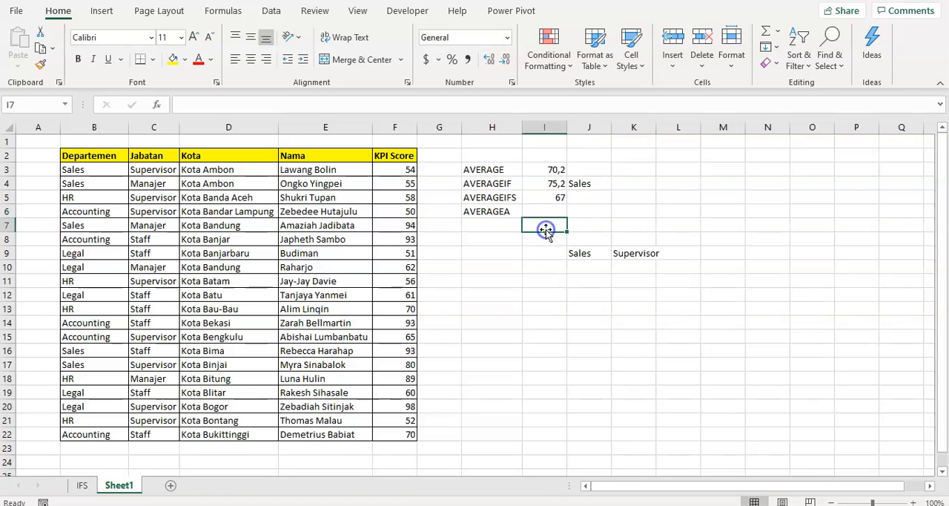
{"action": "left_click", "coordinate": [541, 214]}
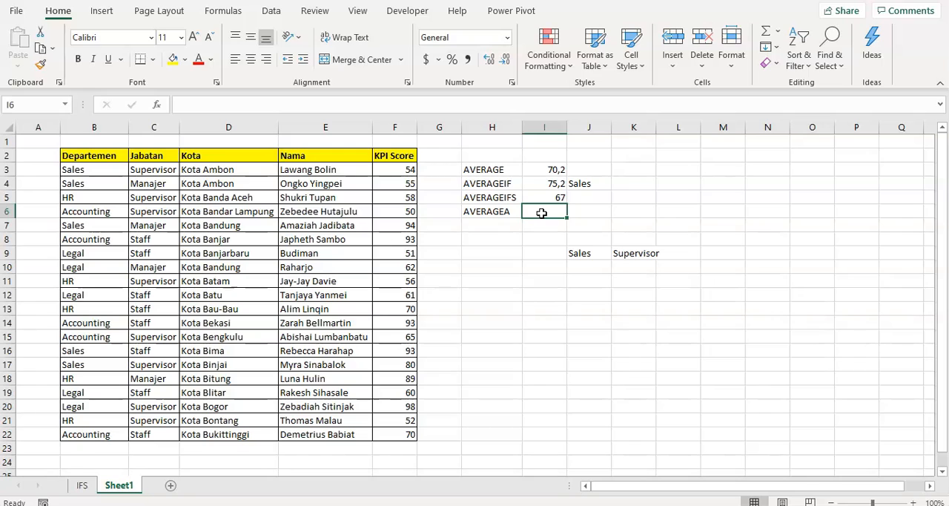
{"action": "left_click", "coordinate": [515, 248]}
{"action": "left_click", "coordinate": [542, 275]}
{"action": "left_click", "coordinate": [536, 250]}
{"action": "left_click", "coordinate": [537, 231]}
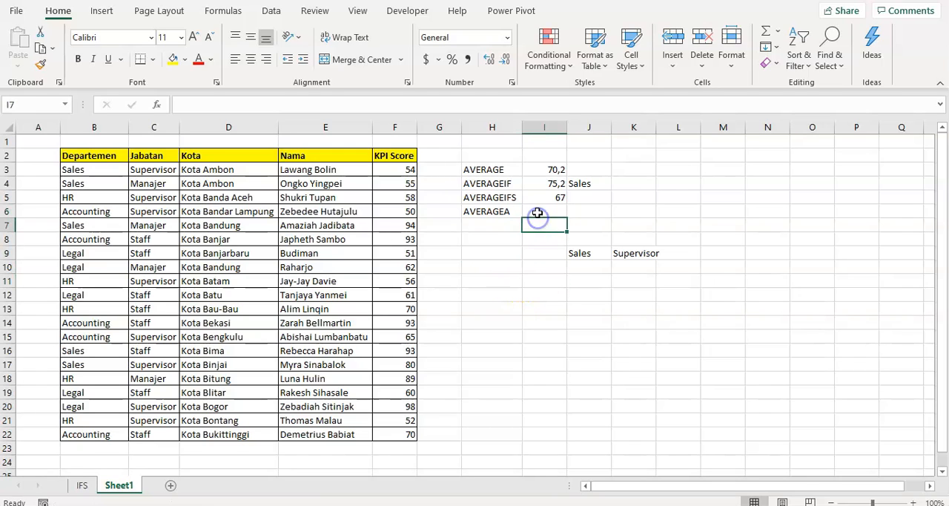
- Compare the AVERAGE and AVERAGEA entries in H3 and H6, and review the AVERAGE result in I3
{"action": "left_click", "coordinate": [485, 169]}
{"action": "left_click", "coordinate": [486, 211]}
{"action": "left_click", "coordinate": [501, 172]}
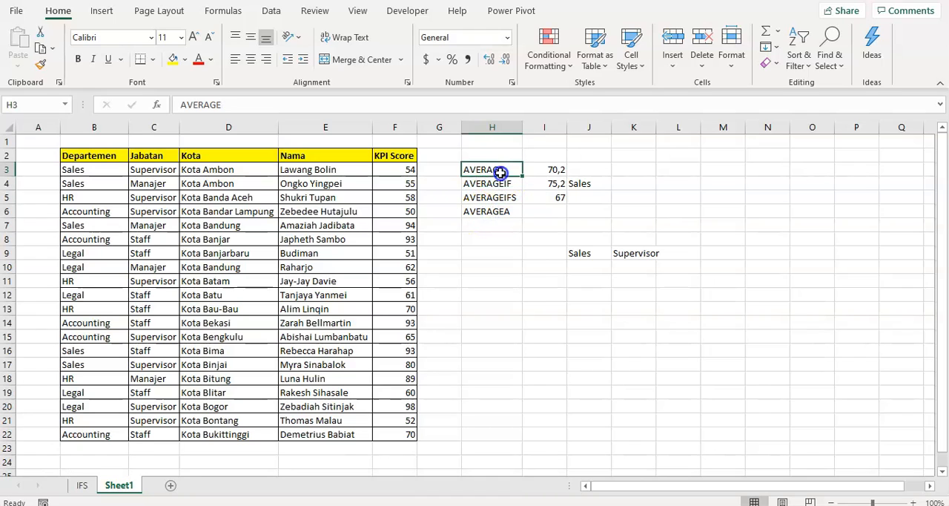
{"action": "left_click", "coordinate": [547, 173]}
{"action": "left_click", "coordinate": [425, 175]}
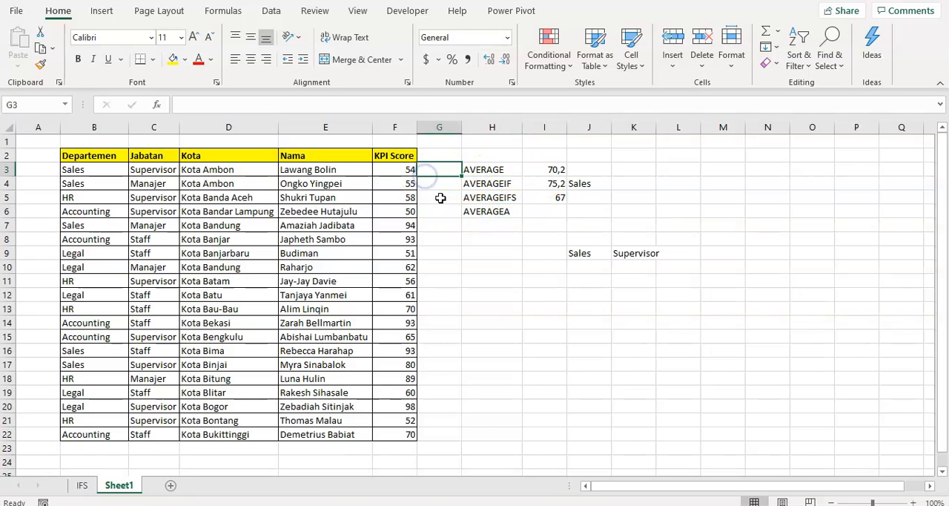
{"action": "left_click", "coordinate": [401, 269]}
- Enter the sample values 1, 2, 3, kosong and 5 down cells M3:M7
{"action": "left_click", "coordinate": [735, 177]}
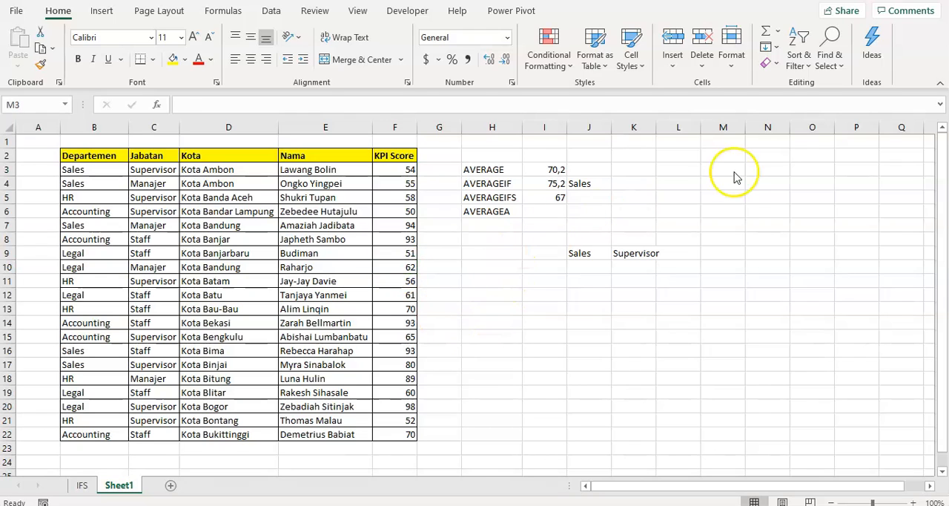
{"action": "type", "text": "1"}
{"action": "key", "text": "Return"}
{"action": "type", "text": "2"}
{"action": "key", "text": "Return"}
{"action": "type", "text": "3"}
{"action": "key", "text": "Return"}
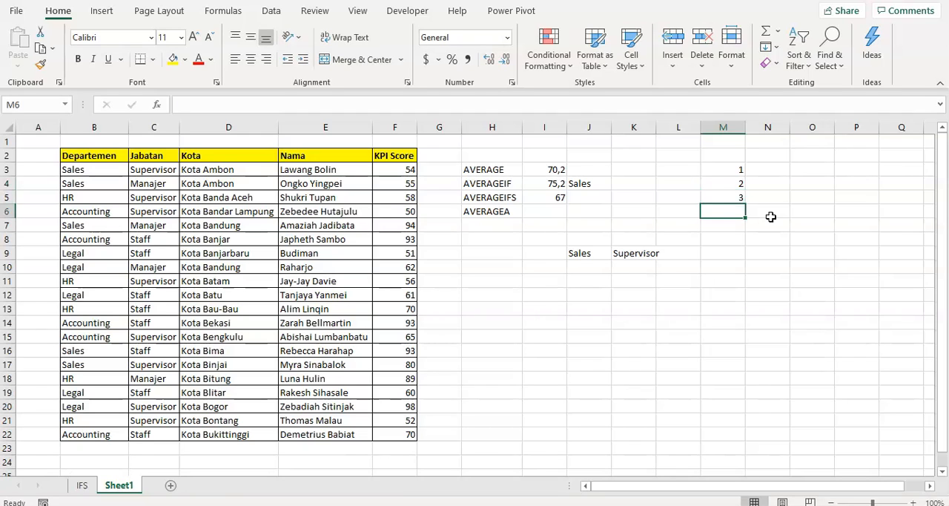
{"action": "type", "text": "kosong"}
{"action": "key", "text": "Return"}
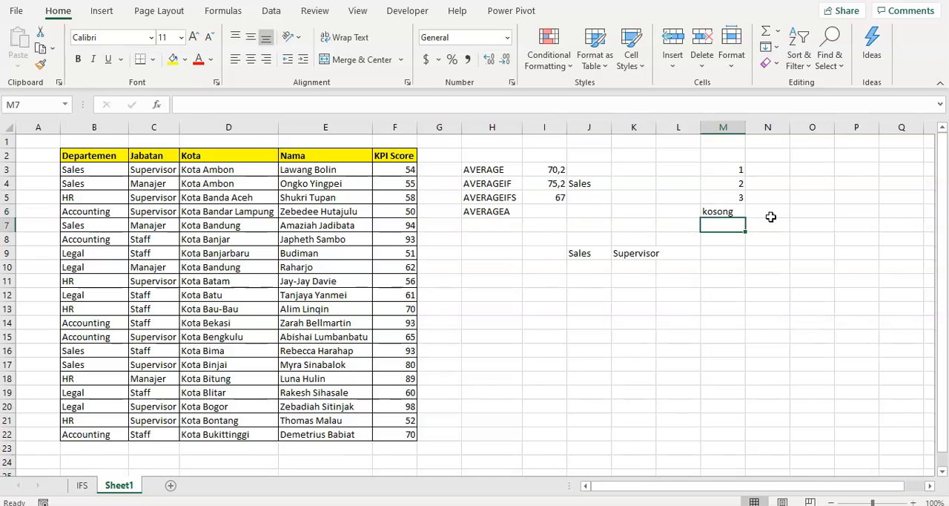
{"action": "type", "text": "5"}
{"action": "key", "text": "Return"}
- Calculate the average of the sample range M3:M7 in N3 with the AVERAGE function
{"action": "key", "text": "Up"}
{"action": "key", "text": "Up"}
{"action": "key", "text": "Up"}
{"action": "key", "text": "Up"}
{"action": "key", "text": "Up"}
{"action": "key", "text": "Right"}
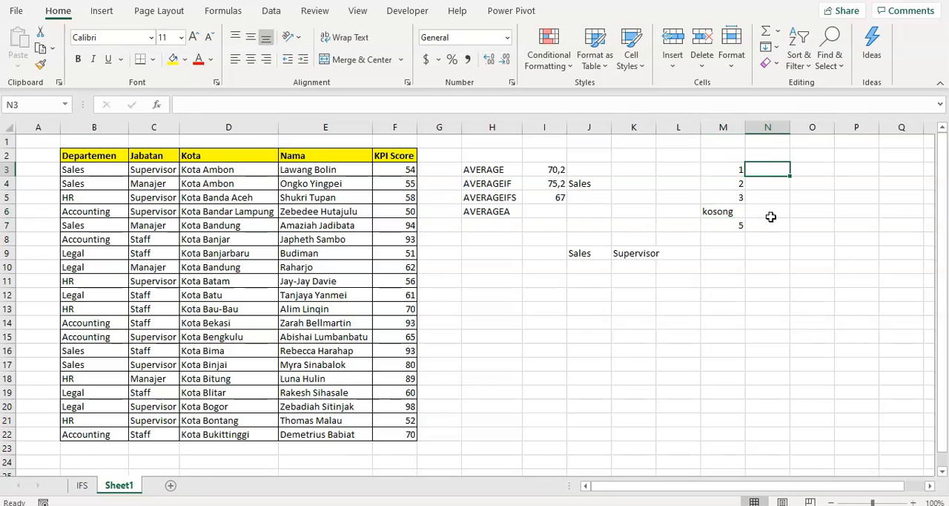
{"action": "type", "text": "=average("}
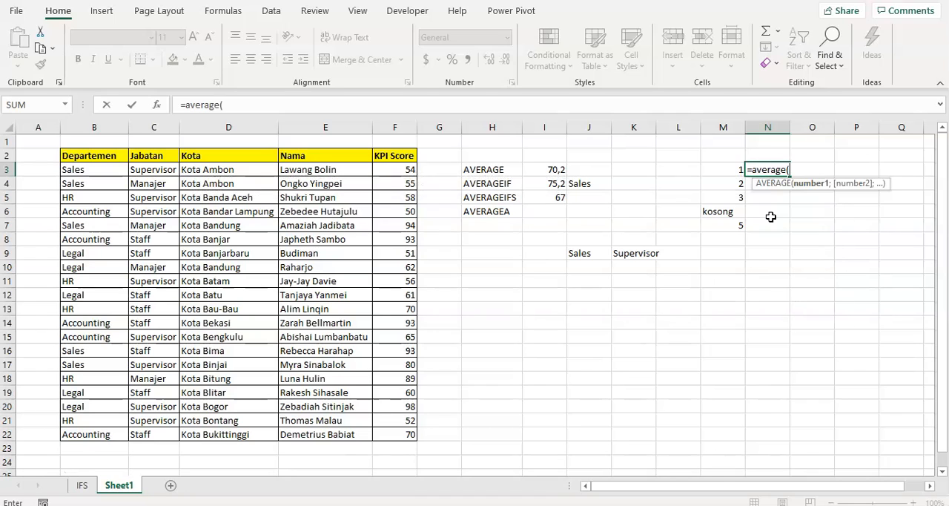
{"action": "key", "text": "Left"}
{"action": "key", "text": "shift+Down"}
{"action": "key", "text": "shift+Down"}
{"action": "key", "text": "shift+Down"}
{"action": "key", "text": "shift+Down"}
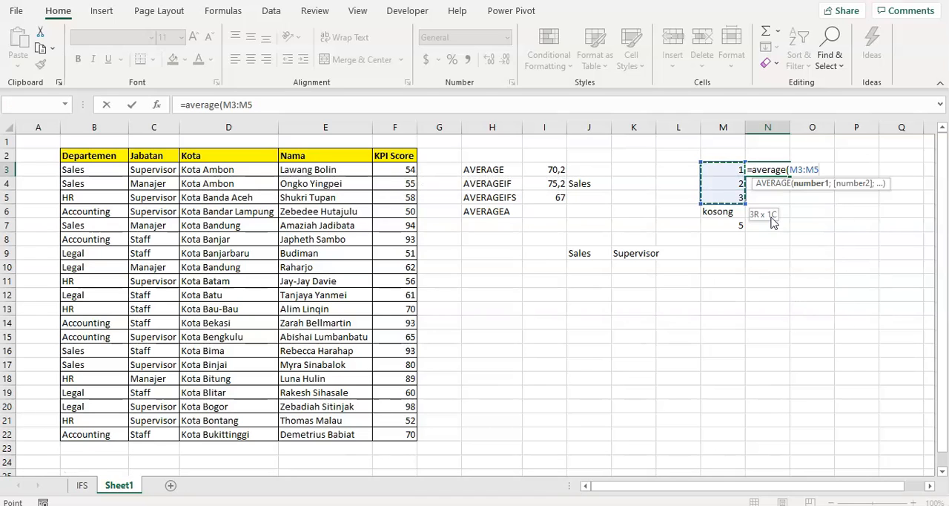
{"action": "type", "text": ")"}
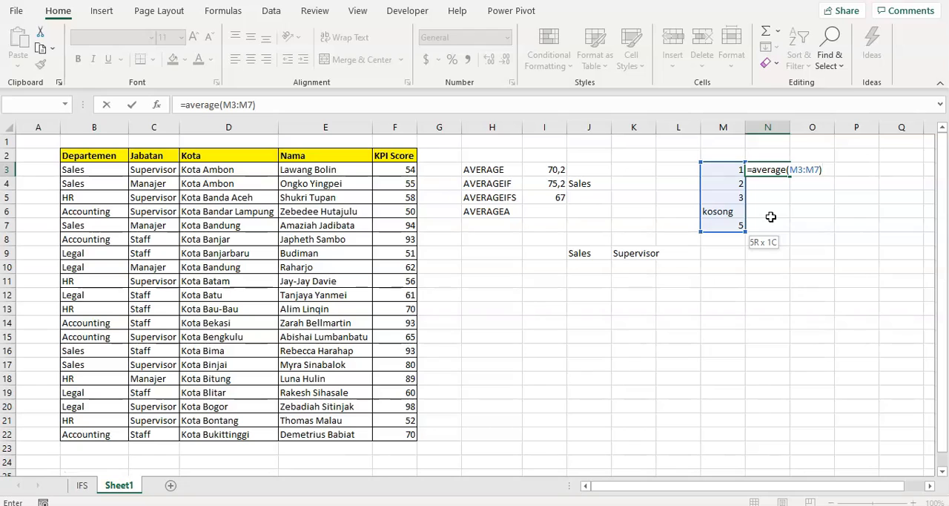
{"action": "key", "text": "Return"}
{"action": "key", "text": "Up"}
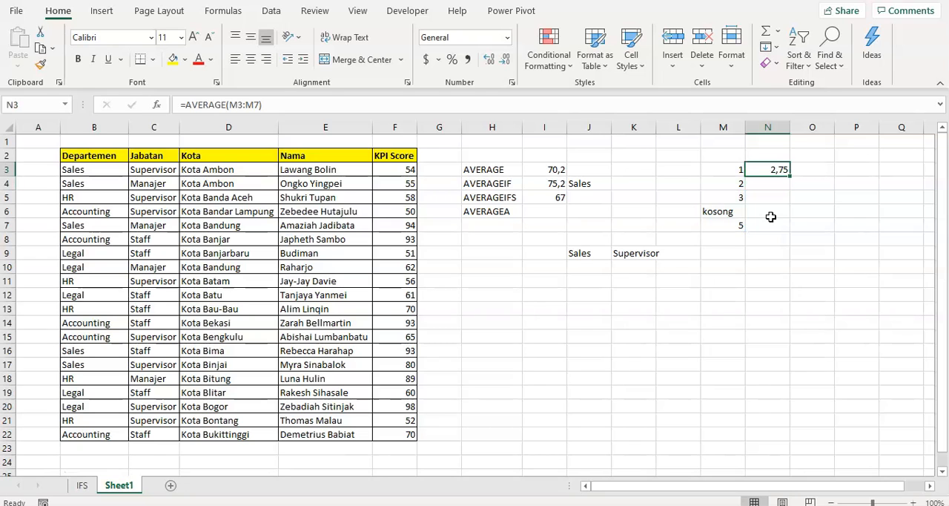
- Enter a second sample list of 1, 2, 3 and 5 in O3:O6, without a text entry
{"action": "left_click", "coordinate": [819, 170]}
{"action": "type", "text": "1"}
{"action": "key", "text": "Return"}
{"action": "type", "text": "2"}
{"action": "key", "text": "Return"}
{"action": "type", "text": "3"}
{"action": "key", "text": "Return"}
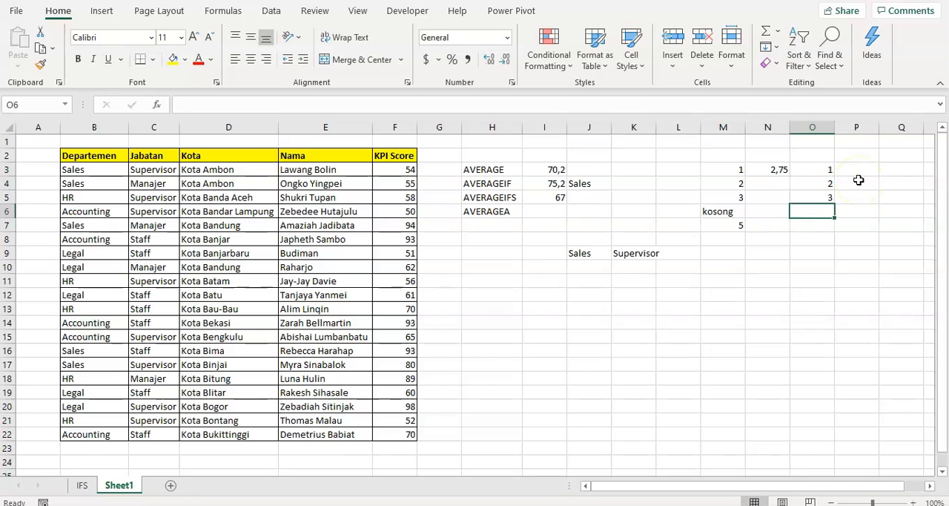
{"action": "type", "text": "5"}
{"action": "key", "text": "Tab"}
- Calculate the average of O3:O6 in P3 with AVERAGE and compare it with the result in N3
{"action": "left_click", "coordinate": [857, 171]}
{"action": "type", "text": "a"}
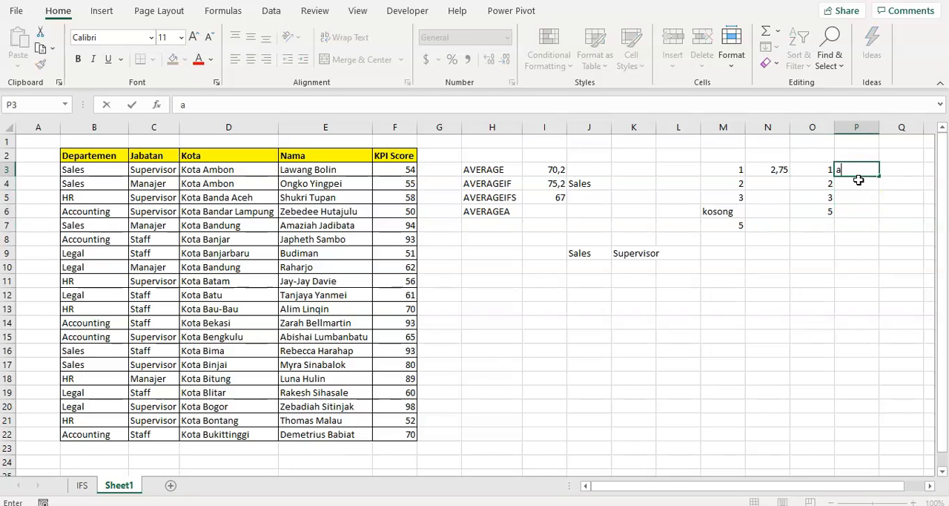
{"action": "type", "text": "=averag"}
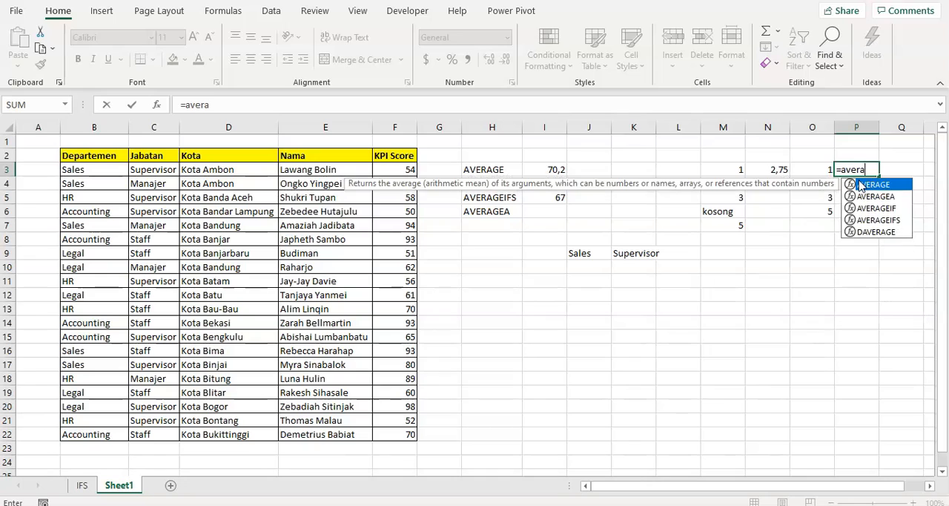
{"action": "type", "text": "e("}
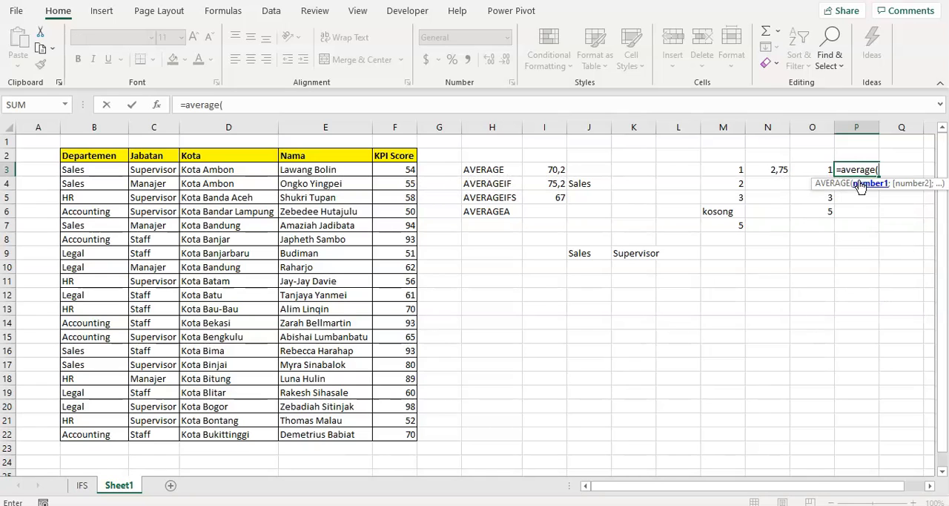
{"action": "key", "text": "Left"}
{"action": "key", "text": "shift+Down"}
{"action": "key", "text": "shift+Down"}
{"action": "key", "text": "shift+Down"}
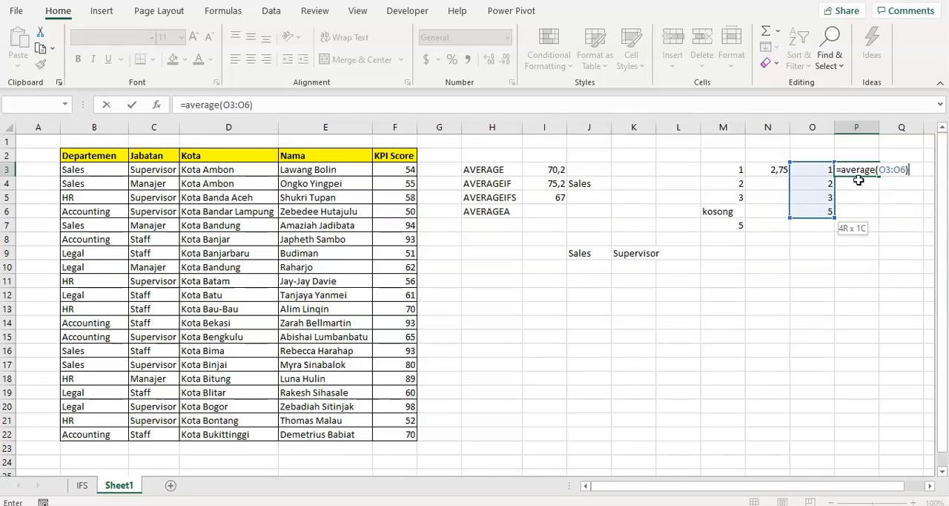
{"action": "key", "text": "Return"}
{"action": "key", "text": "Up"}
{"action": "key", "text": "Left"}
{"action": "key", "text": "Left"}
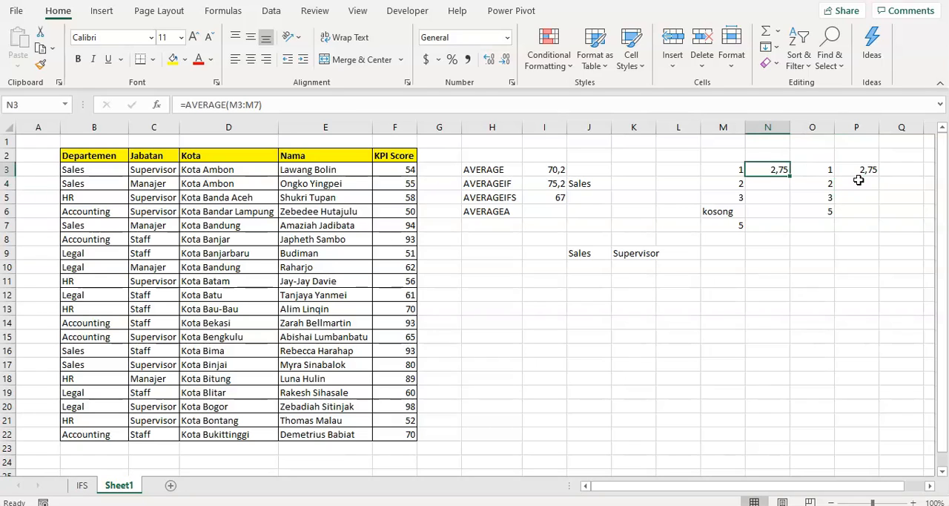
- Clear the text kosong from cell M6 so the sample range contains a blank cell
{"action": "left_click", "coordinate": [717, 211]}
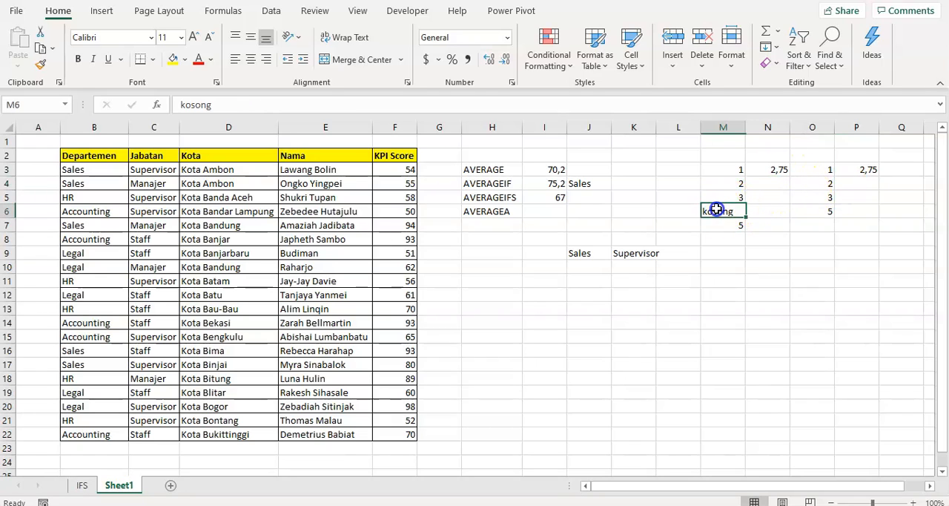
{"action": "left_click", "coordinate": [733, 213]}
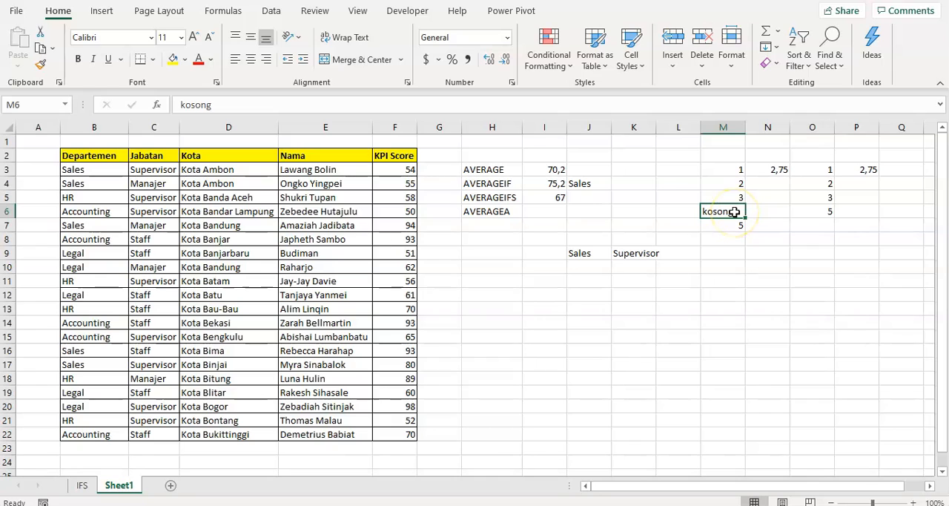
{"action": "left_click", "coordinate": [734, 225]}
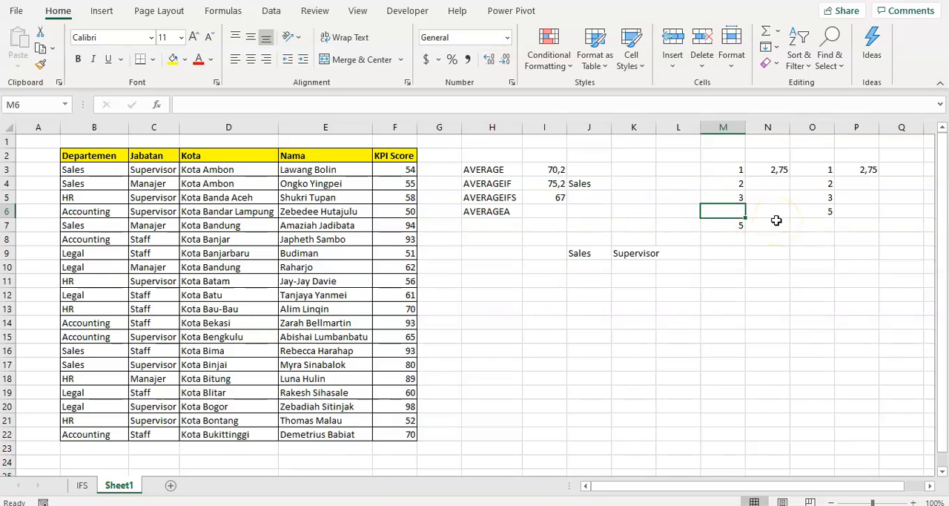
{"action": "key", "text": "Down"}
{"action": "key", "text": "Up"}
- Inspect the range used by the AVERAGE formula in N3, including the blank cell M6
{"action": "left_click", "coordinate": [736, 170]}
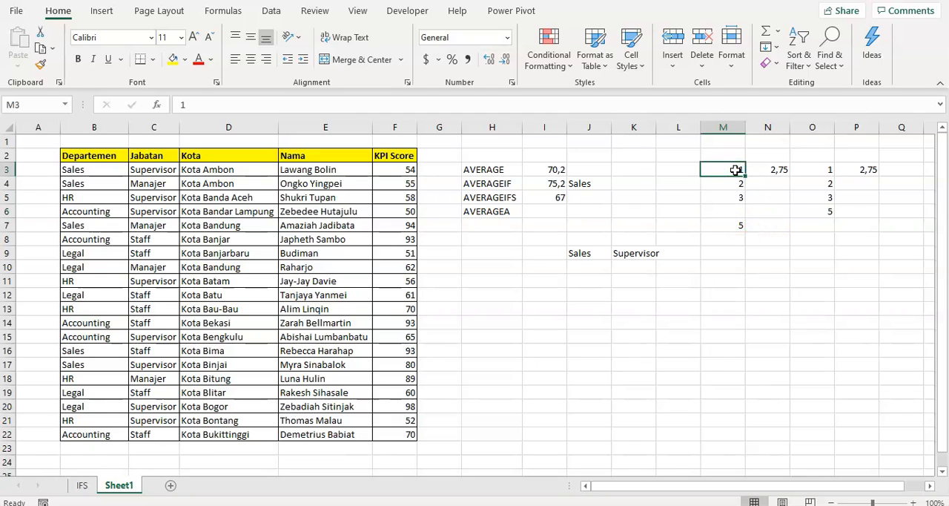
{"action": "left_click", "coordinate": [753, 170]}
{"action": "double_click", "coordinate": [769, 170]}
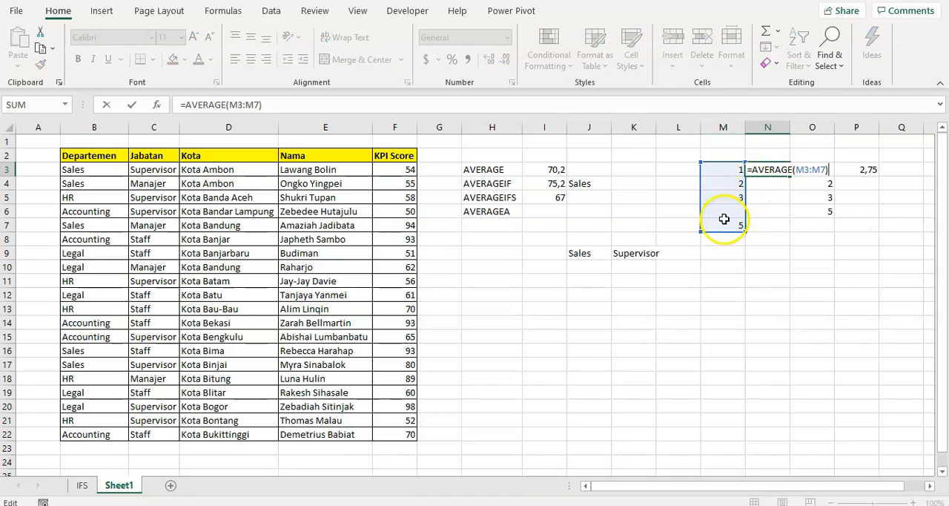
{"action": "key", "text": "Escape"}
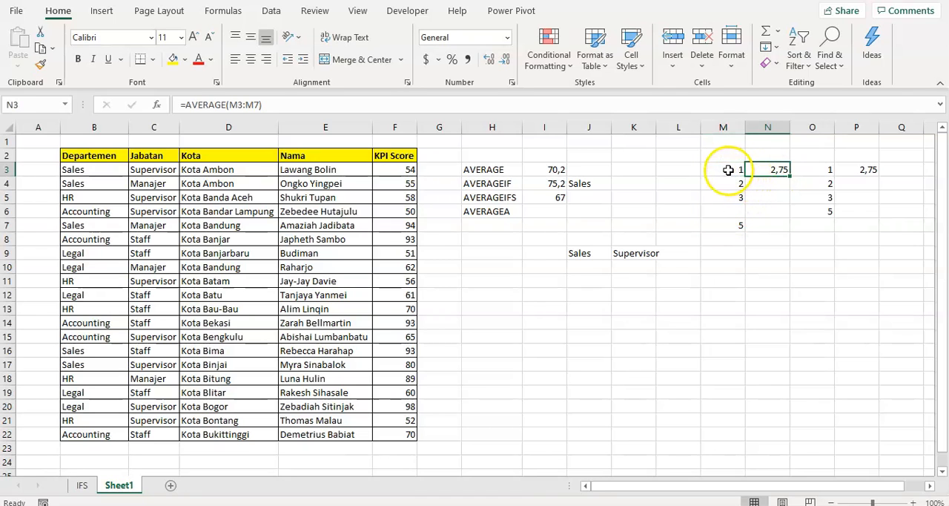
- Check the average of the numeric cells M3:M5 and M7 against the AVERAGE formula in N3
{"action": "left_click", "coordinate": [728, 170]}
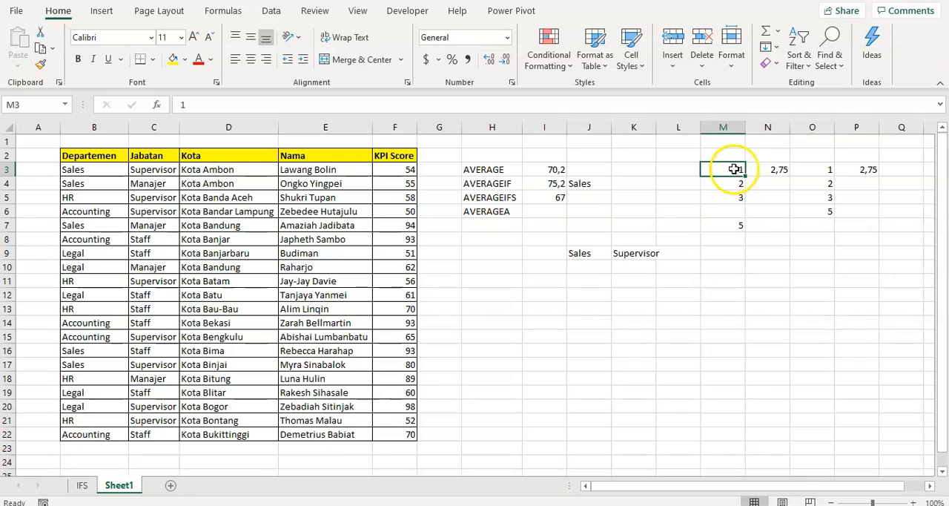
{"action": "left_click_drag", "start_coordinate": [730, 169], "coordinate": [731, 199]}
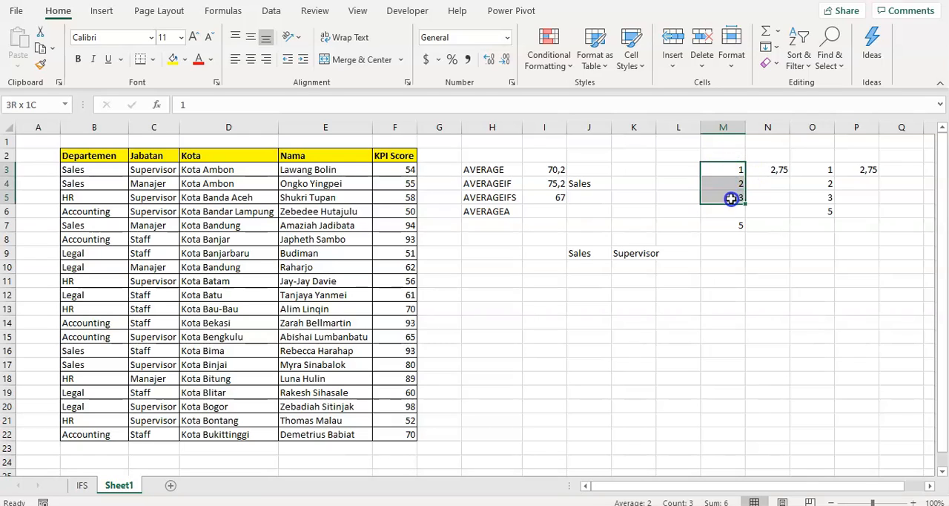
{"action": "left_click", "coordinate": [730, 225], "text": "ctrl"}
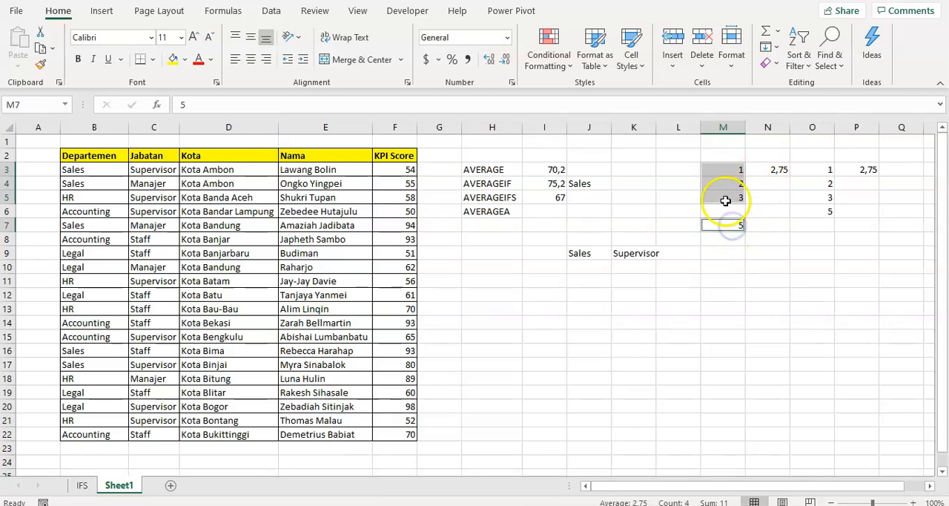
{"action": "left_click", "coordinate": [775, 170]}
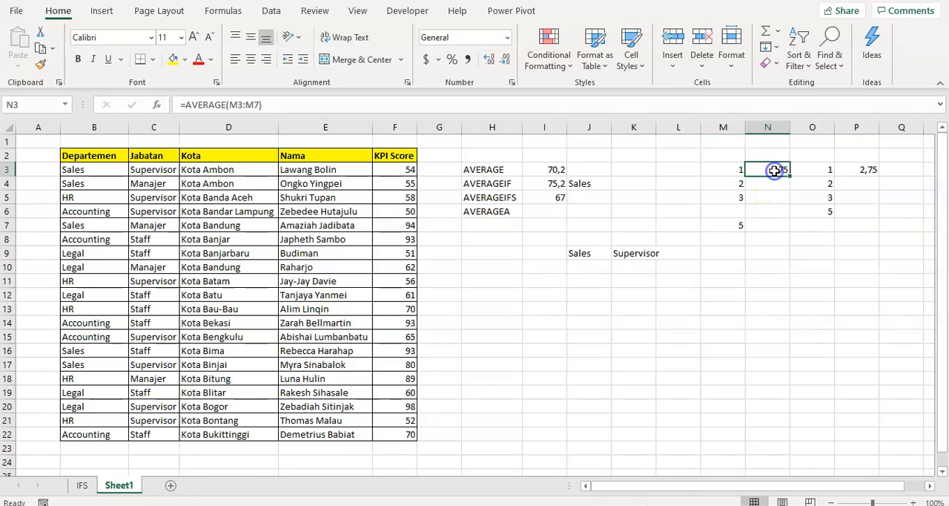
{"action": "double_click", "coordinate": [775, 170]}
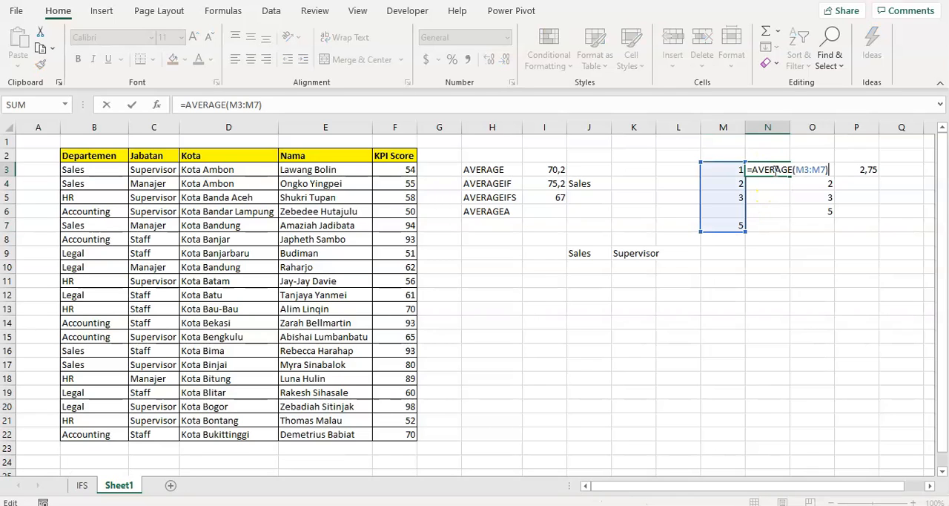
{"action": "key", "text": "Return"}
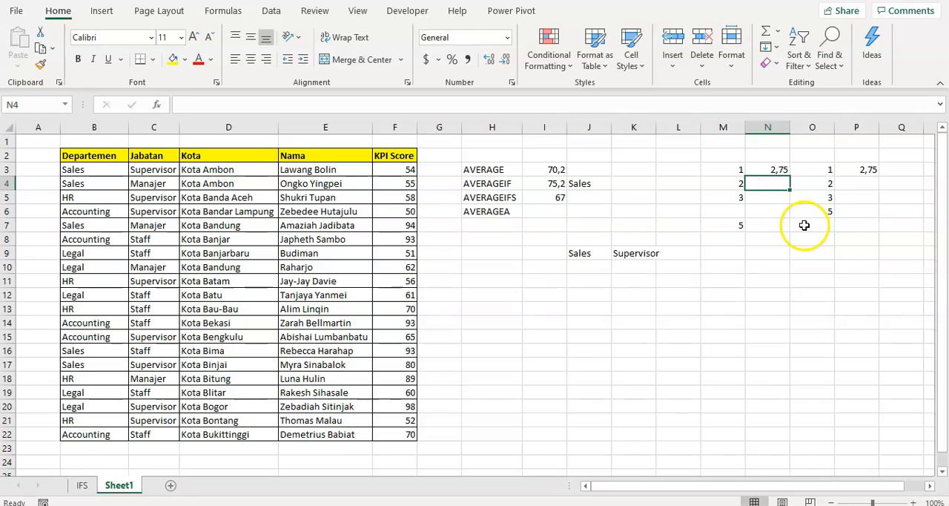
{"action": "type", "text": "=average"}
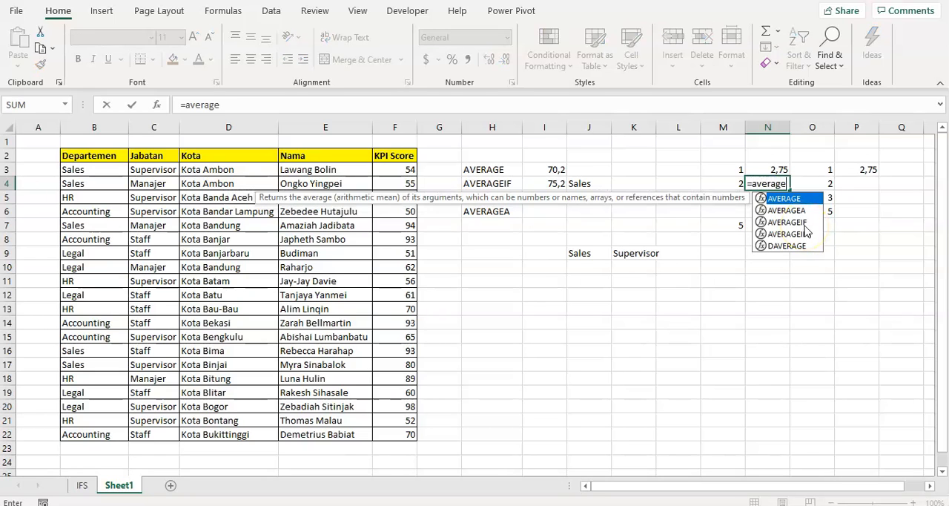
{"action": "type", "text": "a("}
{"action": "key", "text": "Left"}
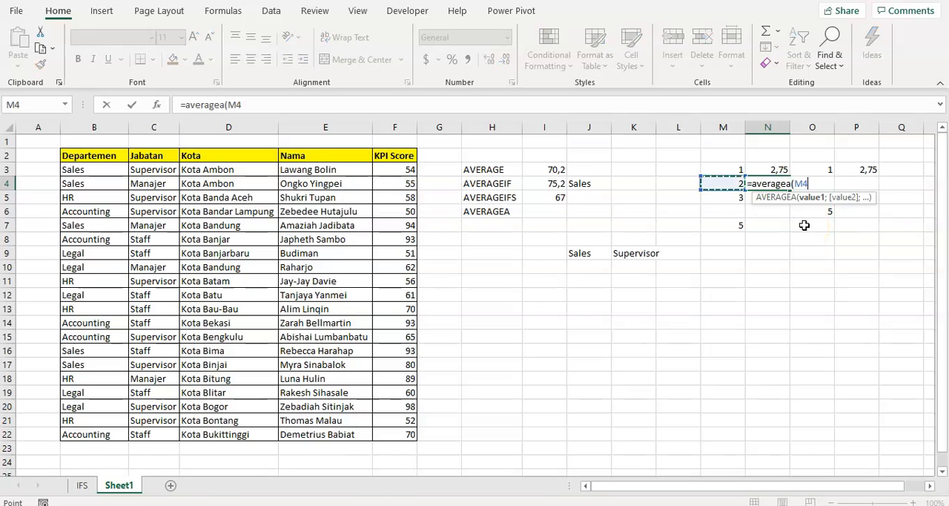
{"action": "key", "text": "Escape"}
- Enter the text kosong in the blank cell M6 of the sample list
{"action": "key", "text": "Down"}
{"action": "key", "text": "Down"}
{"action": "key", "text": "Left"}
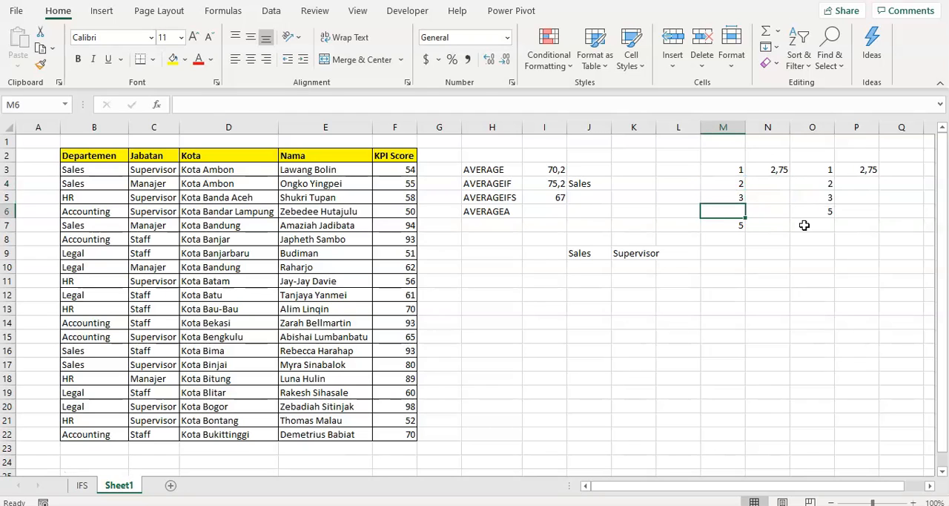
{"action": "type", "text": "kosong"}
{"action": "key", "text": "Return"}
- Calculate the average of M3:M7 in N4 with AVERAGEA, including the text cell M6
{"action": "key", "text": "Up"}
{"action": "key", "text": "Up"}
{"action": "key", "text": "Up"}
{"action": "key", "text": "Right"}
{"action": "type", "text": "=ave"}
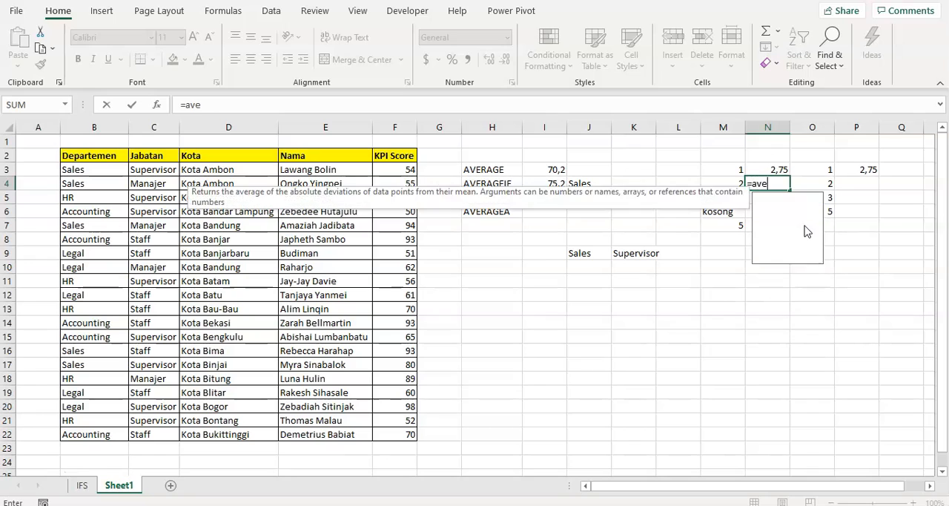
{"action": "type", "text": "ragea("}
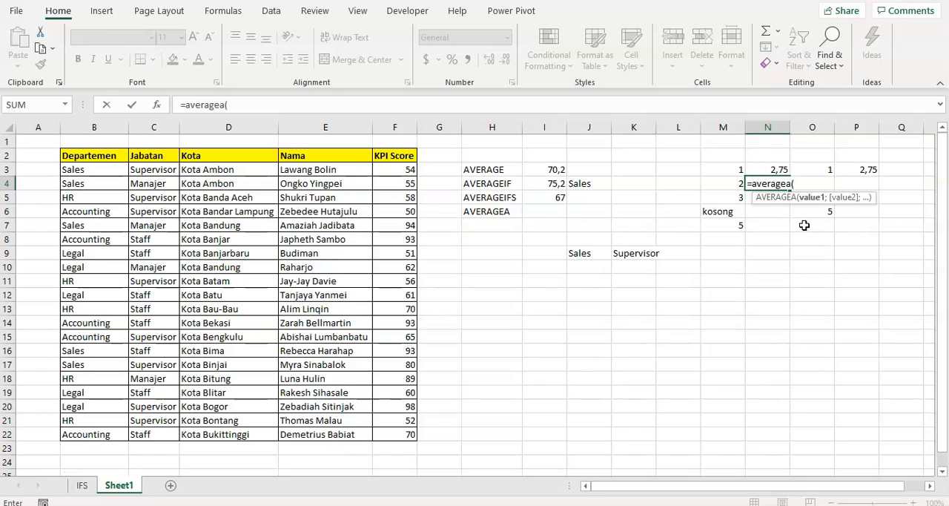
{"action": "key", "text": "Left"}
{"action": "key", "text": "Up"}
{"action": "key", "text": "shift+Down"}
{"action": "key", "text": "shift+Down"}
{"action": "key", "text": "shift+Down"}
{"action": "key", "text": "shift+Down"}
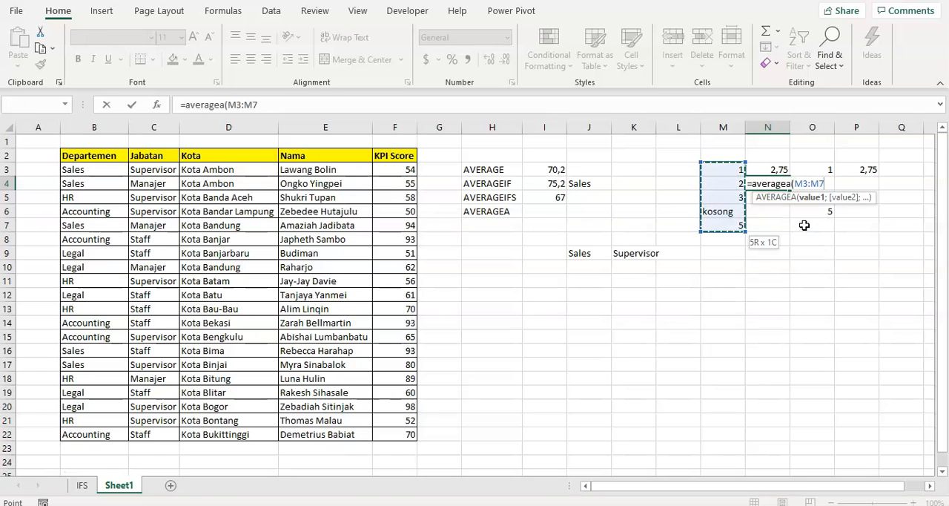
{"action": "key", "text": "ctrl+Return"}
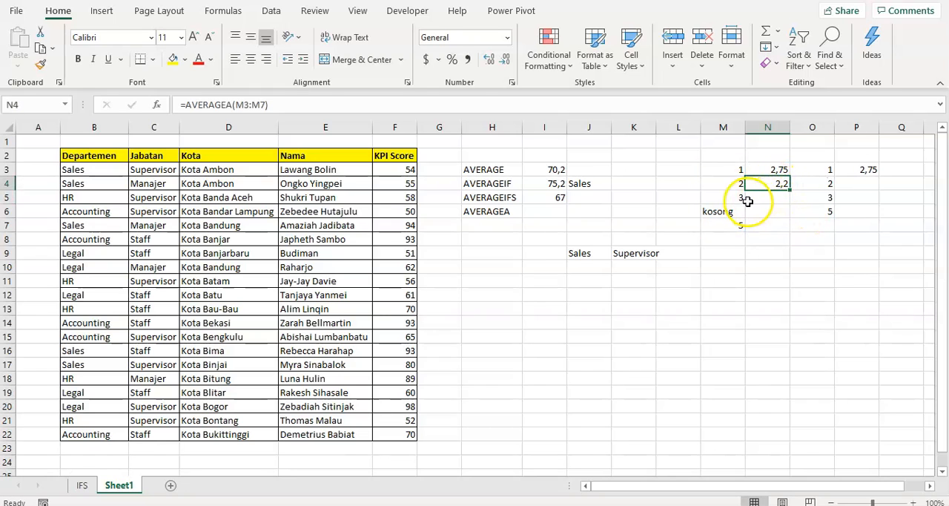
{"action": "left_click", "coordinate": [708, 216]}
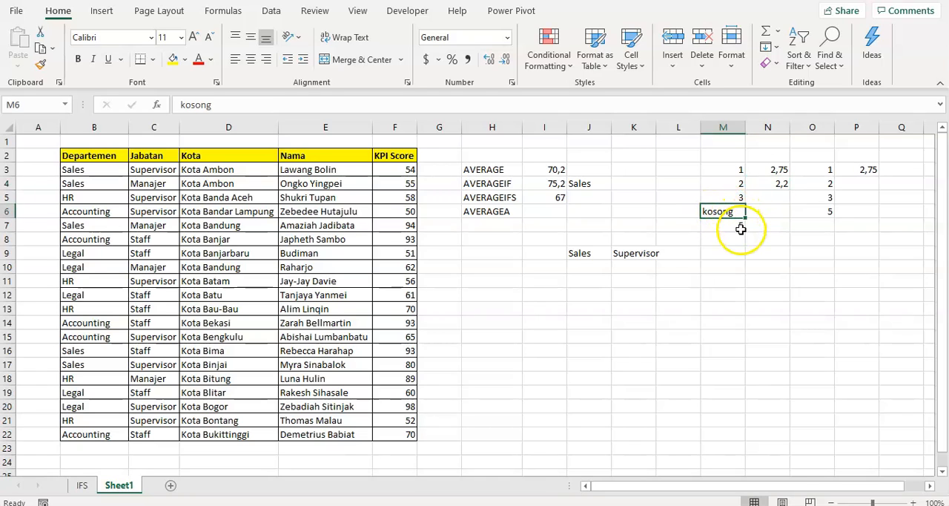
- Copy the 5 from O6 to O7 and replace O6 with 0
{"action": "left_click", "coordinate": [812, 211]}
{"action": "key", "text": "ctrl+c"}
{"action": "key", "text": "Down"}
{"action": "key", "text": "Return"}
{"action": "left_click", "coordinate": [814, 212]}
{"action": "type", "text": "0"}
{"action": "key", "text": "Return"}
- Extend the range of the AVERAGE formula in P3 to O3:O7
{"action": "key", "text": "Up"}
{"action": "key", "text": "Up"}
{"action": "key", "text": "Up"}
{"action": "key", "text": "Up"}
{"action": "key", "text": "Right"}
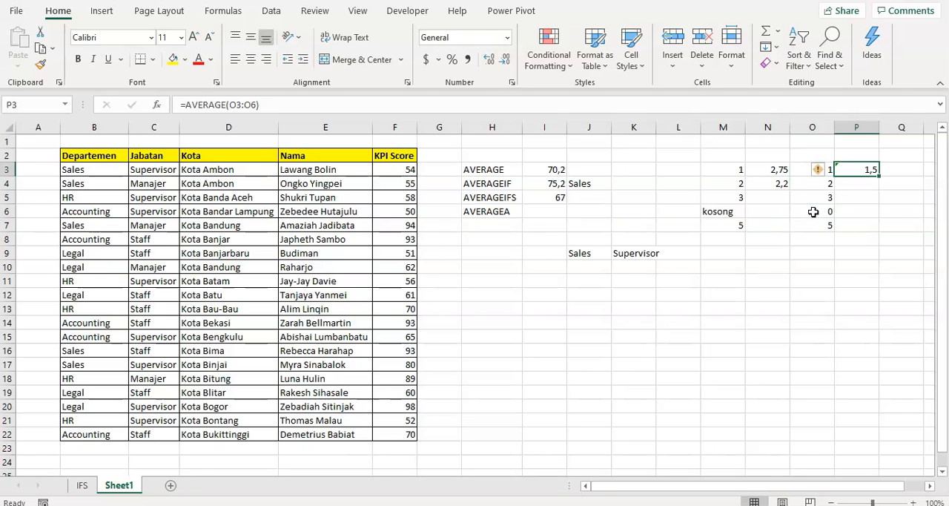
{"action": "key", "text": "F2"}
{"action": "left_click_drag", "start_coordinate": [833, 218], "coordinate": [831, 232]}
{"action": "key", "text": "Return"}
- Compare the AVERAGE result in P3 with the AVERAGEA result in N4, and examine the zero in O6 within O3:O7
{"action": "key", "text": "Up"}
{"action": "key", "text": "Left"}
{"action": "key", "text": "Down"}
{"action": "key", "text": "Down"}
{"action": "key", "text": "Down"}
{"action": "key", "text": "Up"}
{"action": "key", "text": "Up"}
{"action": "key", "text": "Left"}
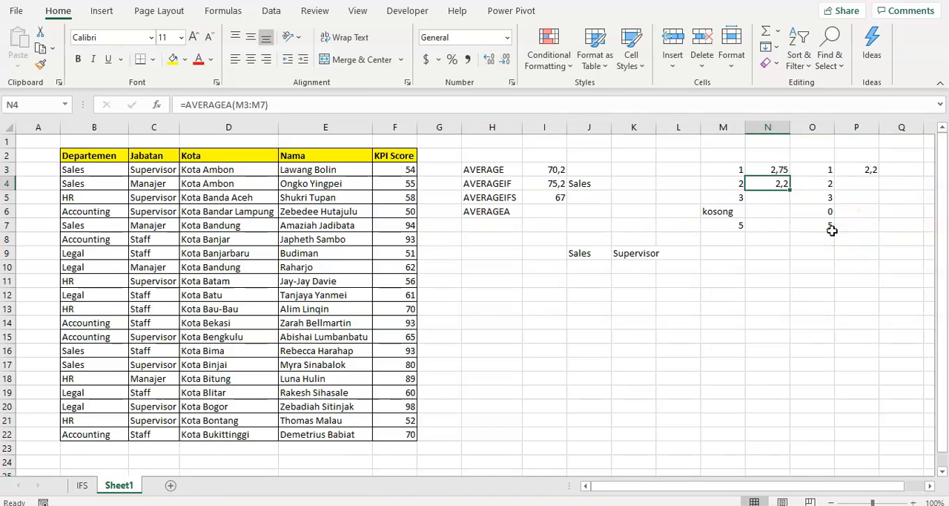
{"action": "key", "text": "Right"}
{"action": "key", "text": "Down"}
{"action": "key", "text": "Down"}
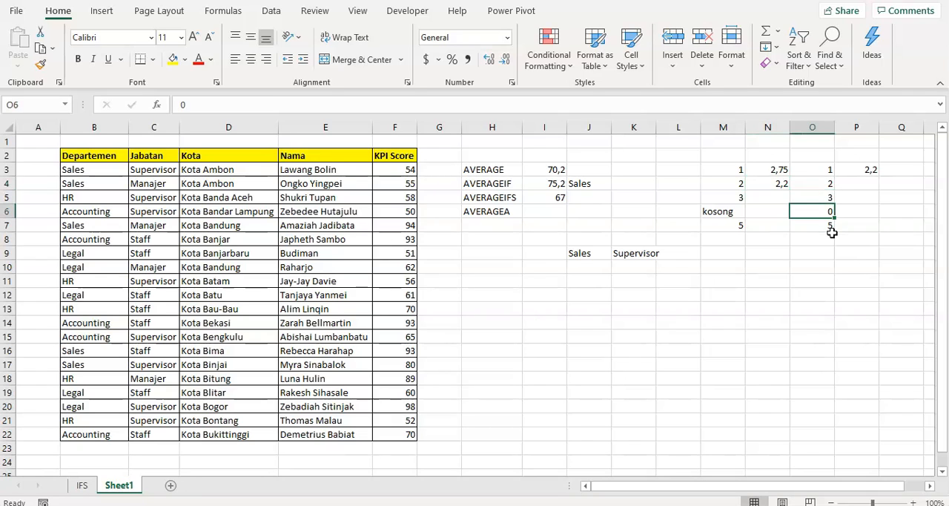
{"action": "left_click_drag", "start_coordinate": [825, 172], "coordinate": [815, 226]}
{"action": "left_click", "coordinate": [818, 212]}
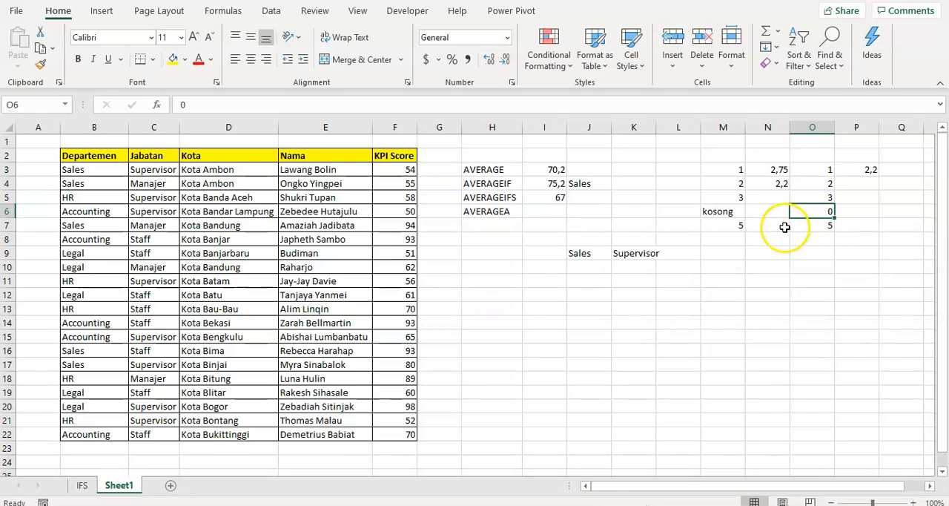
{"action": "left_click", "coordinate": [816, 238]}
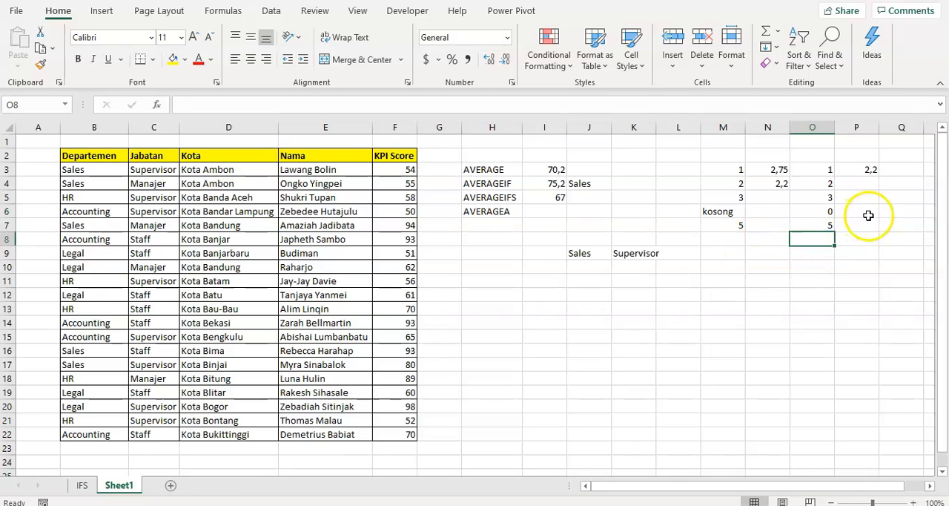
- Enter the values 1, 2, 3 and 5 in cells Q3:Q6
{"action": "left_click", "coordinate": [901, 175]}
{"action": "type", "text": "1"}
{"action": "key", "text": "Return"}
{"action": "type", "text": "2"}
{"action": "key", "text": "Return"}
{"action": "type", "text": "3"}
{"action": "key", "text": "Return"}
{"action": "type", "text": "5"}
{"action": "key", "text": "Return"}
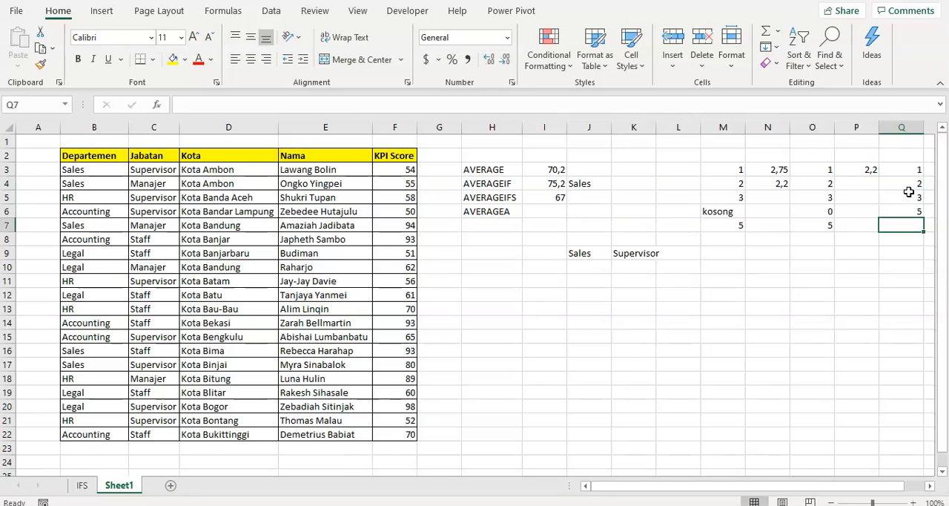
- Highlight the sample range M3:M7 with a yellow fill
{"action": "left_click_drag", "start_coordinate": [726, 170], "coordinate": [707, 226]}
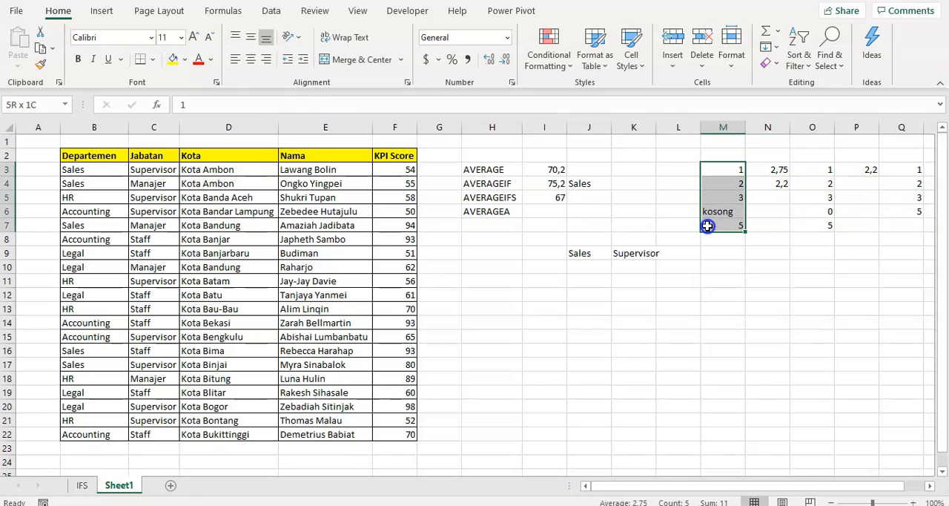
{"action": "left_click", "coordinate": [173, 59]}
{"action": "left_click_drag", "start_coordinate": [731, 169], "coordinate": [717, 226]}
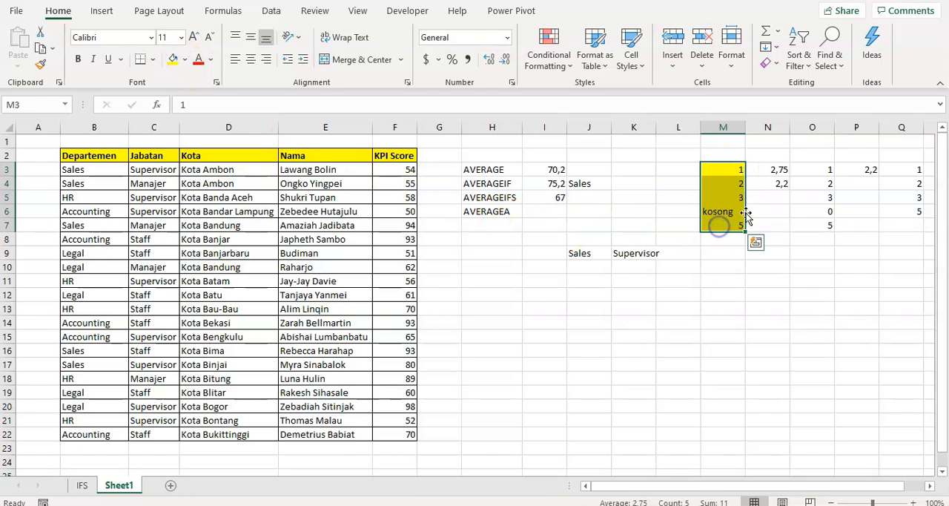
- Compare the AVERAGEA formula in N4 with the averages of the sample lists O3:O7 and Q3:Q6
{"action": "left_click", "coordinate": [778, 186]}
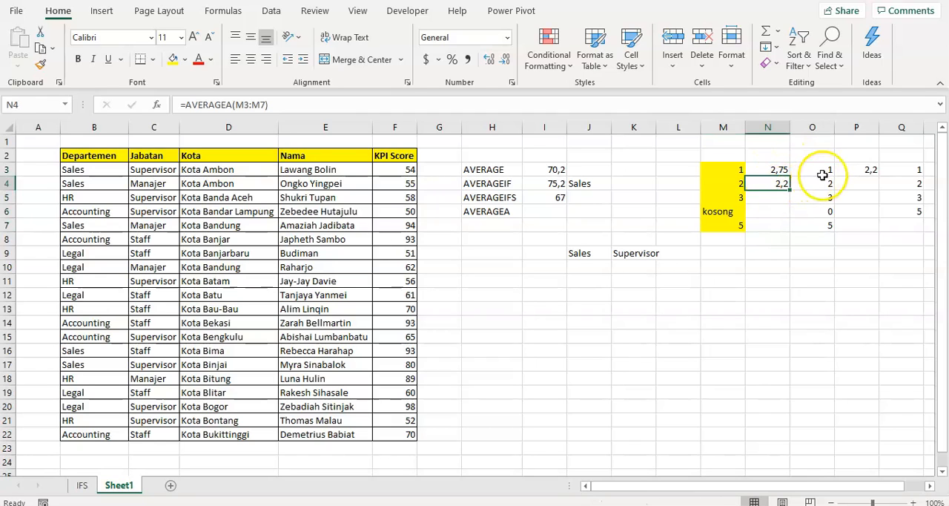
{"action": "left_click_drag", "start_coordinate": [823, 170], "coordinate": [823, 230]}
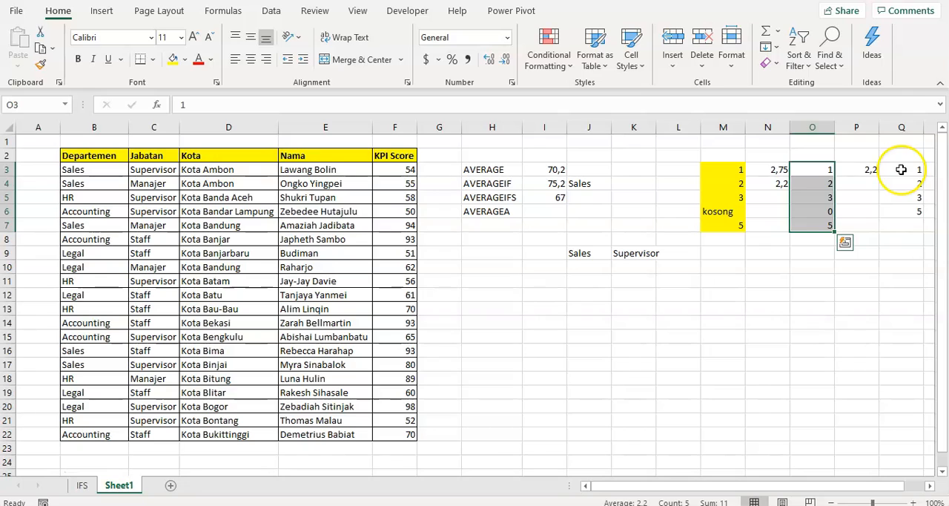
{"action": "left_click", "coordinate": [901, 170]}
{"action": "left_click_drag", "start_coordinate": [901, 170], "coordinate": [901, 210]}
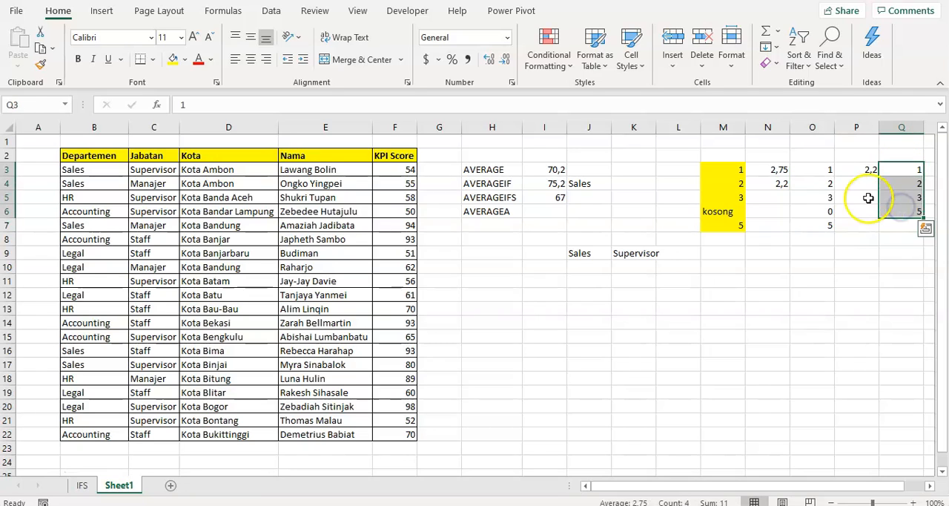
{"action": "left_click", "coordinate": [827, 169]}
{"action": "left_click", "coordinate": [824, 183]}
{"action": "left_click", "coordinate": [824, 196]}
{"action": "left_click", "coordinate": [823, 224]}
- Enter TRUE and FALSE in M10:M11 with their numeric equivalents 1 and 0 in N10:N11
{"action": "left_click", "coordinate": [722, 267]}
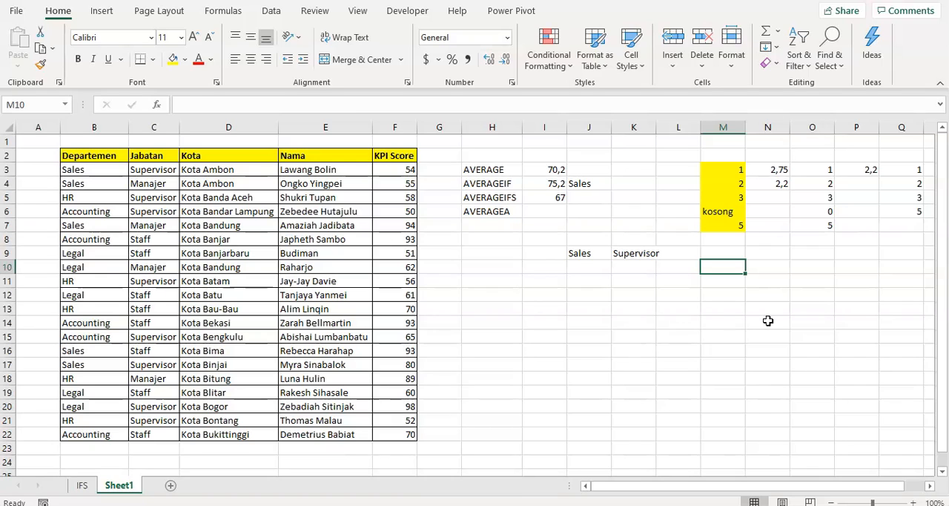
{"action": "type", "text": "TRUE"}
{"action": "key", "text": "Return"}
{"action": "type", "text": "FALSE"}
{"action": "key", "text": "Tab"}
{"action": "key", "text": "Up"}
{"action": "type", "text": "1"}
{"action": "key", "text": "Return"}
{"action": "type", "text": "0"}
{"action": "key", "text": "Return"}
- Review the logical values in M10:M11 against their numeric equivalents in N10:N11
{"action": "key", "text": "Up"}
{"action": "key", "text": "Up"}
{"action": "key", "text": "Left"}
{"action": "key", "text": "Right"}
{"action": "key", "text": "Down"}
{"action": "key", "text": "Left"}
{"action": "key", "text": "Right"}
{"action": "key", "text": "Right"}
{"action": "key", "text": "Up"}
{"action": "key", "text": "Left"}
{"action": "key", "text": "Left"}
{"action": "key", "text": "Down"}
{"action": "key", "text": "Right"}
{"action": "key", "text": "Right"}
{"action": "key", "text": "Up"}
{"action": "key", "text": "Left"}
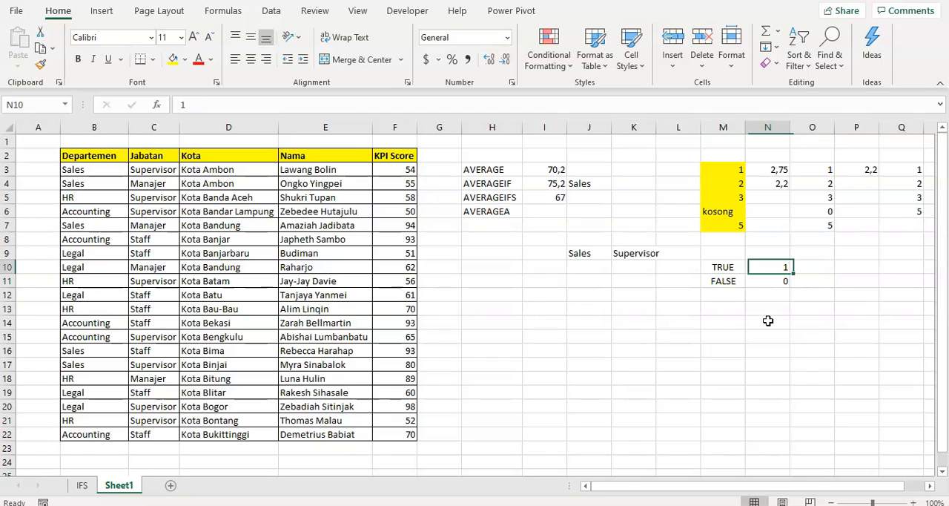
{"action": "key", "text": "Left"}
{"action": "key", "text": "Down"}
{"action": "key", "text": "Down"}
{"action": "key", "text": "Up"}
- Try averaging the logical values M10:M11 with AVERAGE in O10, and clear the formula
{"action": "key", "text": "Up"}
{"action": "key", "text": "Down"}
{"action": "key", "text": "Down"}
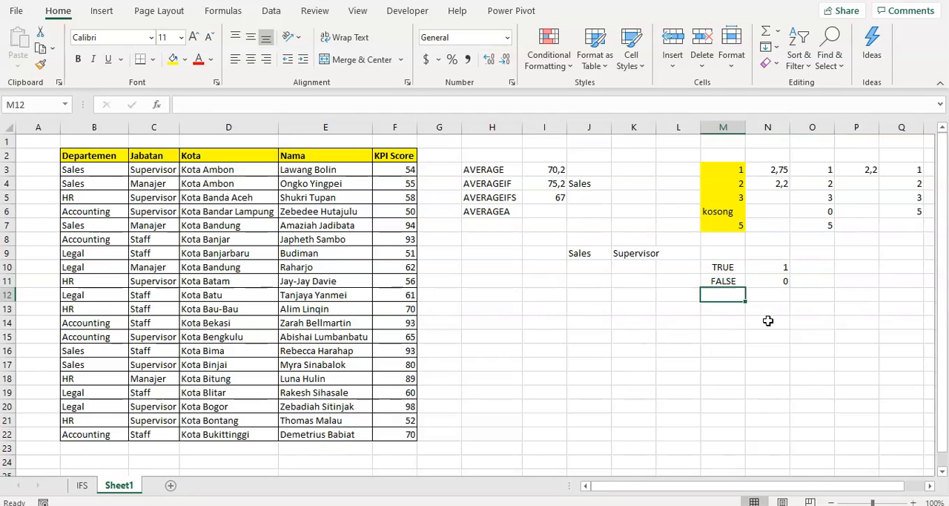
{"action": "key", "text": "Right"}
{"action": "key", "text": "Right"}
{"action": "key", "text": "Right"}
{"action": "key", "text": "Up"}
{"action": "key", "text": "Up"}
{"action": "key", "text": "Left"}
{"action": "type", "text": "=a"}
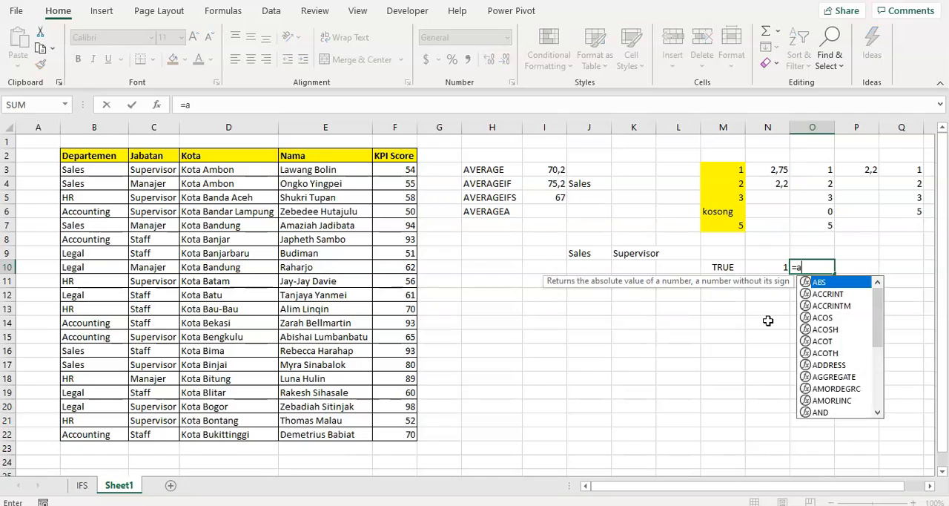
{"action": "type", "text": "verage*"}
{"action": "key", "text": "BackSpace"}
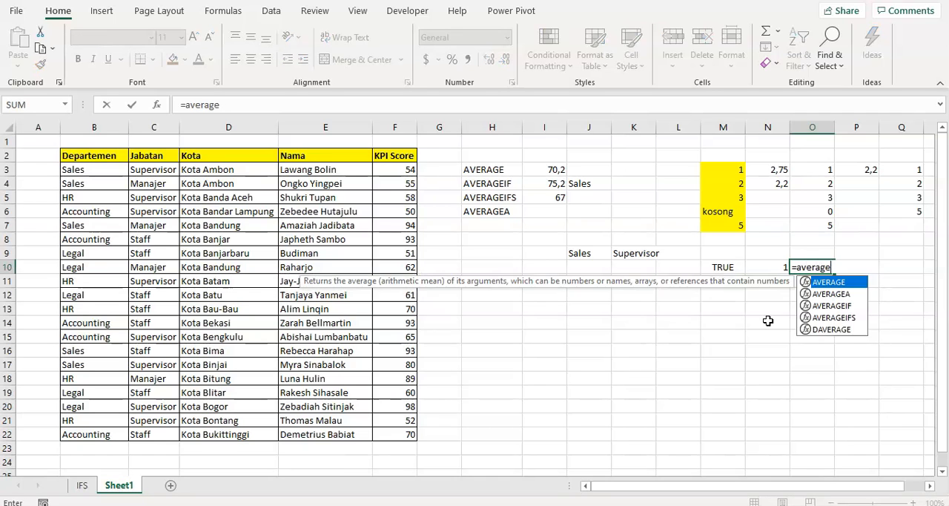
{"action": "type", "text": "("}
{"action": "key", "text": "Left"}
{"action": "key", "text": "Left"}
{"action": "key", "text": "shift+Down"}
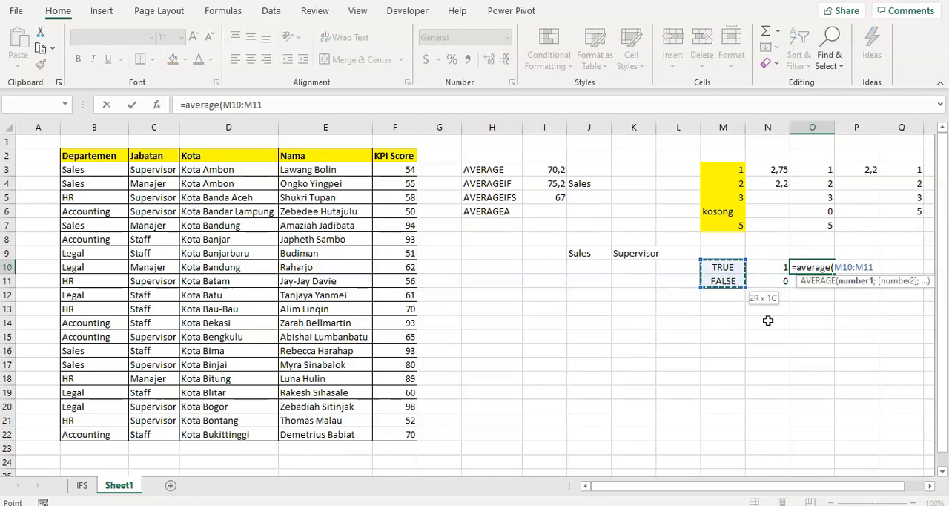
{"action": "type", "text": ")"}
{"action": "key", "text": "Return"}
{"action": "key", "text": "Up"}
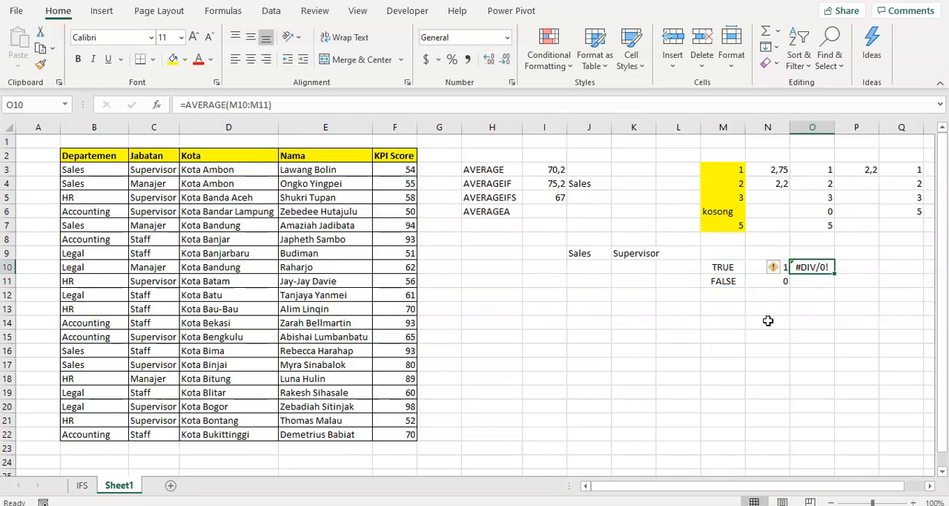
{"action": "key", "text": "Delete"}
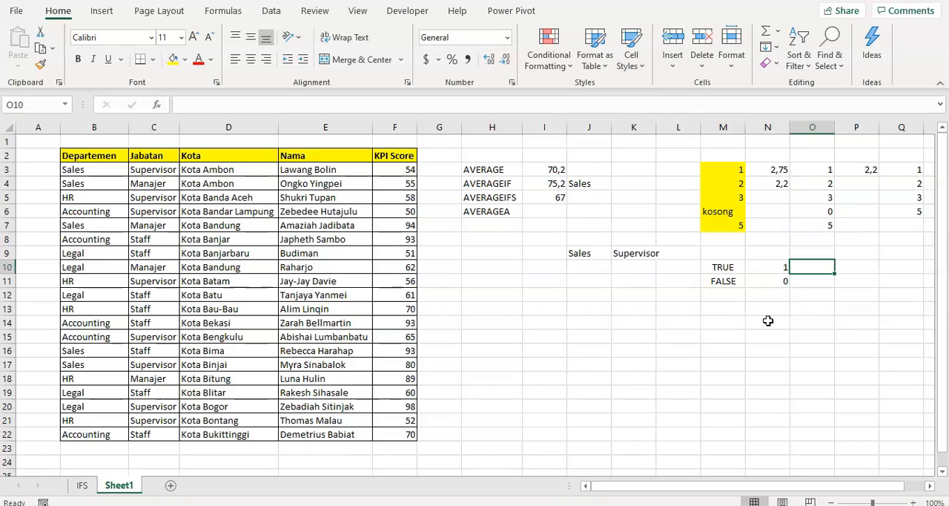
- Enter the formula =AVERAGE(M10:M11) in O10 for the TRUE and FALSE cells
{"action": "type", "text": "=ava"}
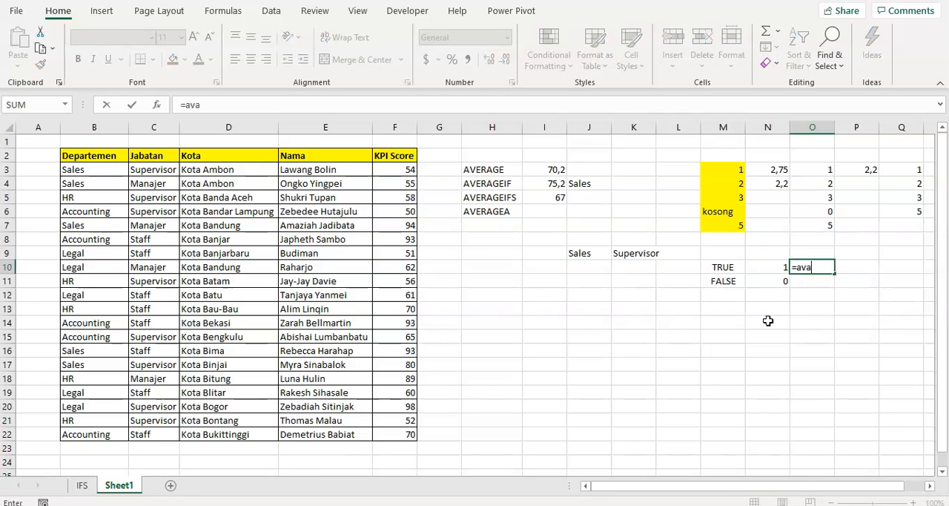
{"action": "key", "text": "BackSpace"}
{"action": "type", "text": "er"}
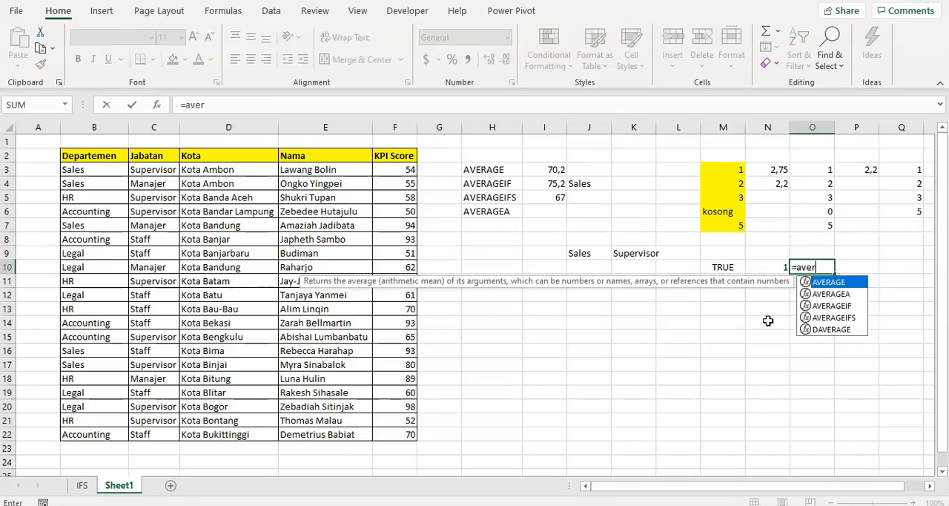
{"action": "type", "text": "age("}
{"action": "key", "text": "Left"}
{"action": "key", "text": "Left"}
{"action": "key", "text": "shift+Down"}
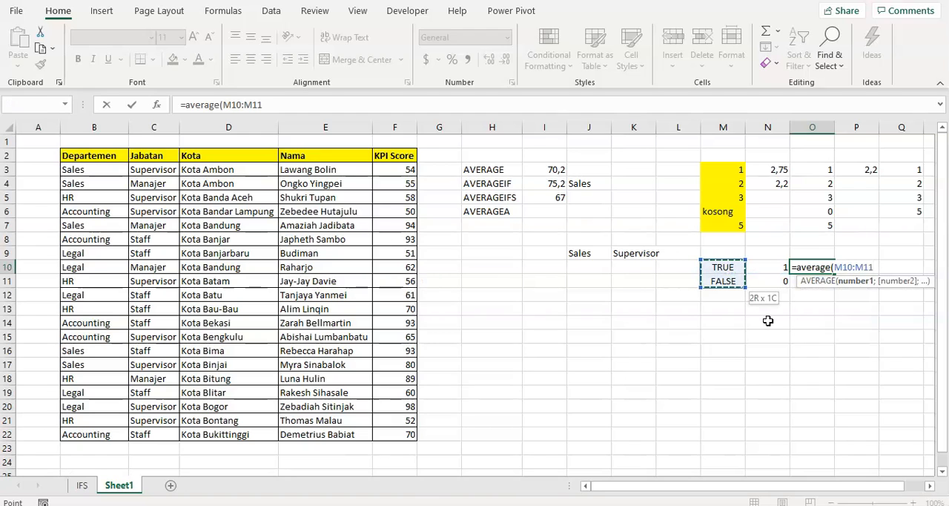
{"action": "type", "text": ")"}
{"action": "key", "text": "ctrl+Return"}
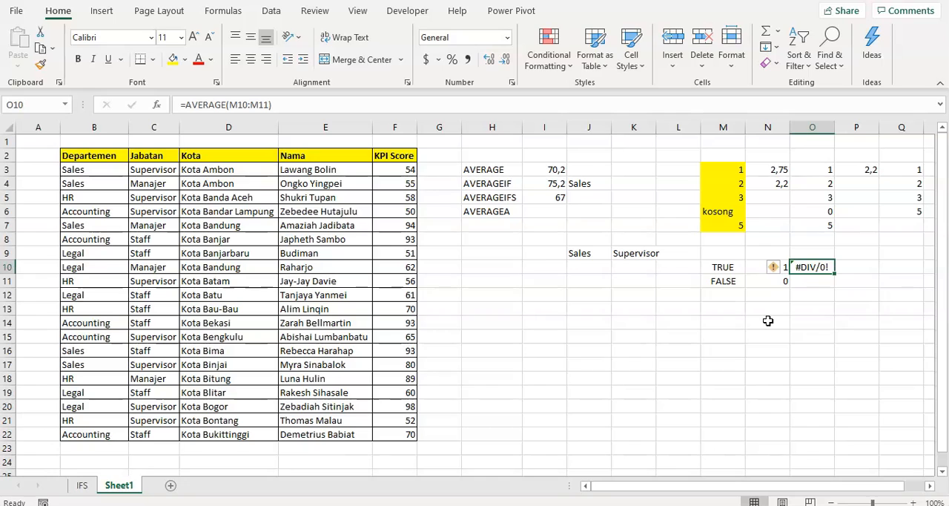
- Change the function in O10 to AVERAGEA, keeping the range M10:M11
{"action": "key", "text": "F2"}
{"action": "key", "text": "Left"}
{"action": "key", "text": "Left"}
{"action": "key", "text": "Left"}
{"action": "key", "text": "Left"}
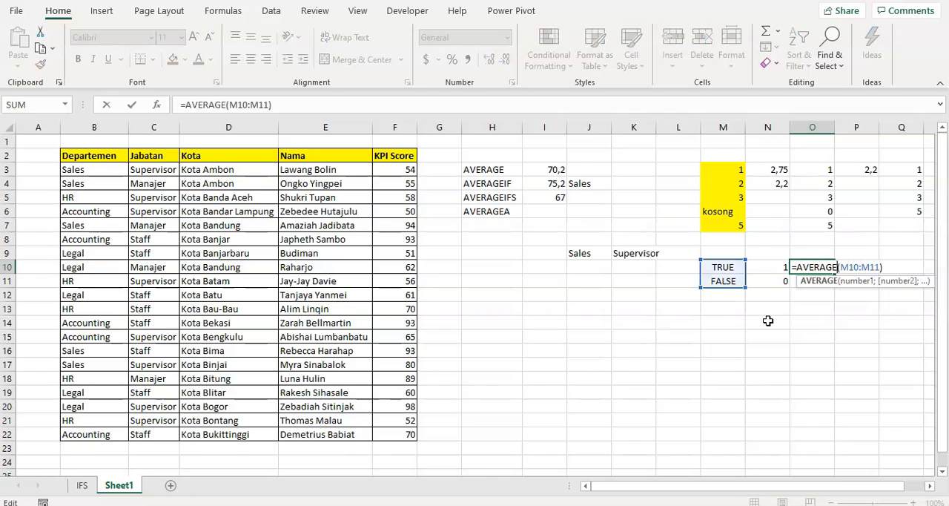
{"action": "type", "text": "a"}
{"action": "key", "text": "Return"}
- Calculate the average of the numbers N10:N11 in P10 with AVERAGE and compare it with O10
{"action": "key", "text": "Up"}
{"action": "key", "text": "Left"}
{"action": "key", "text": "Right"}
{"action": "key", "text": "Right"}
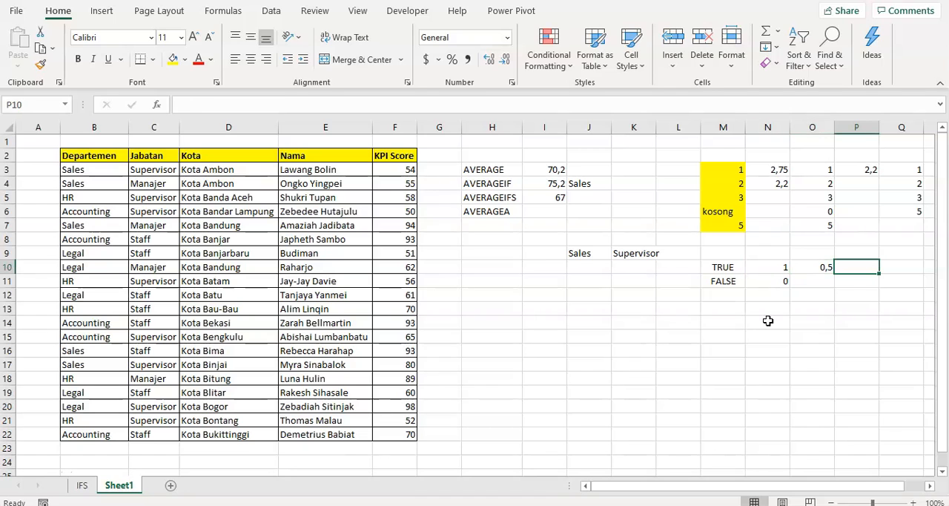
{"action": "type", "text": "=average("}
{"action": "key", "text": "Left"}
{"action": "key", "text": "Left"}
{"action": "key", "text": "shift+Down"}
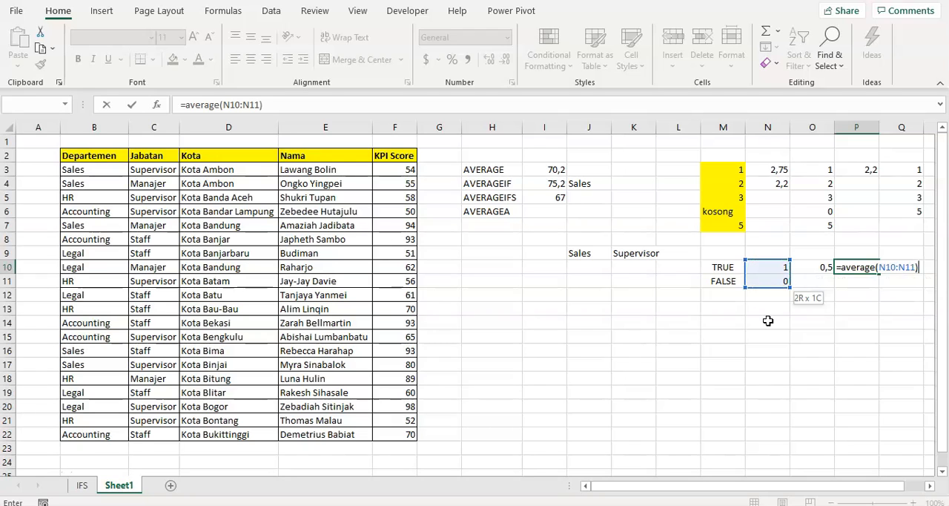
{"action": "key", "text": "Return"}
{"action": "key", "text": "Up"}
{"action": "key", "text": "Left"}
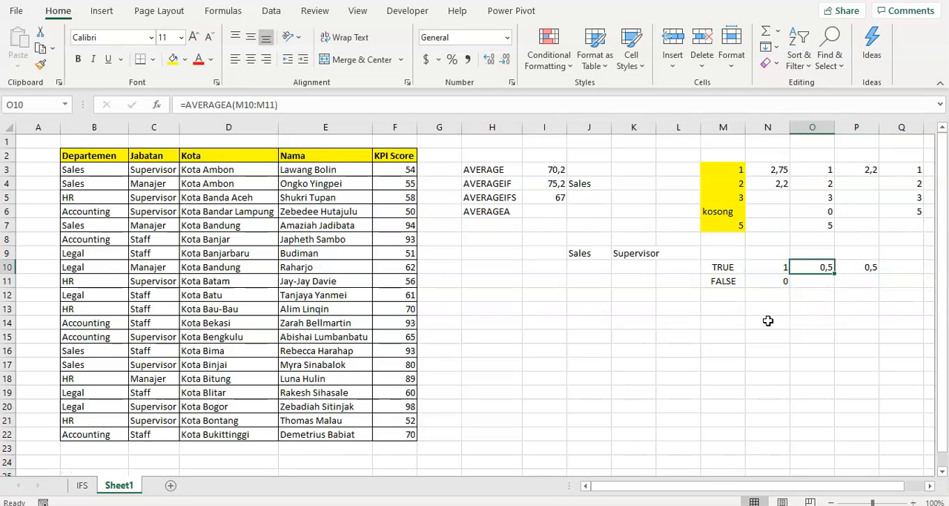
- Check TRUE and FALSE in M10:M11 against the numbers beside them, and compare the formulas in O10 and P10
{"action": "left_click", "coordinate": [732, 270]}
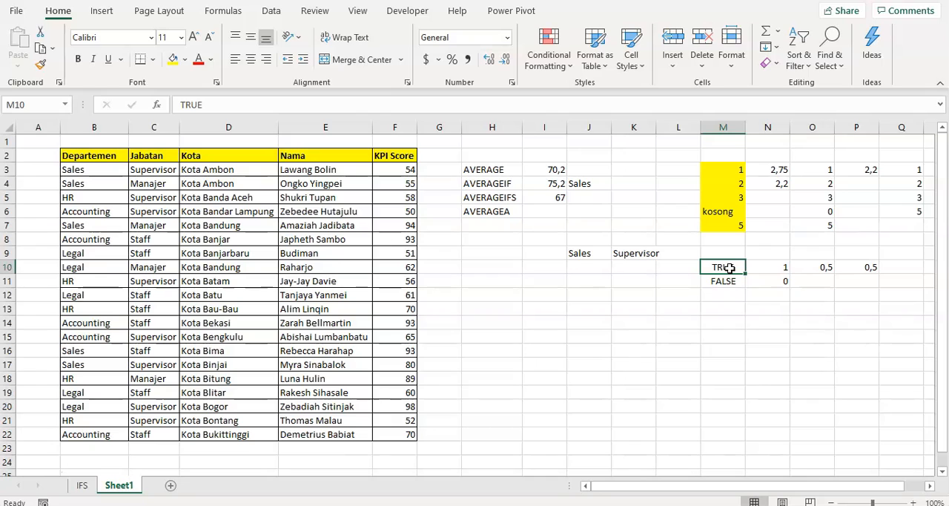
{"action": "left_click", "coordinate": [728, 279]}
{"action": "left_click", "coordinate": [765, 283]}
{"action": "left_click", "coordinate": [724, 282]}
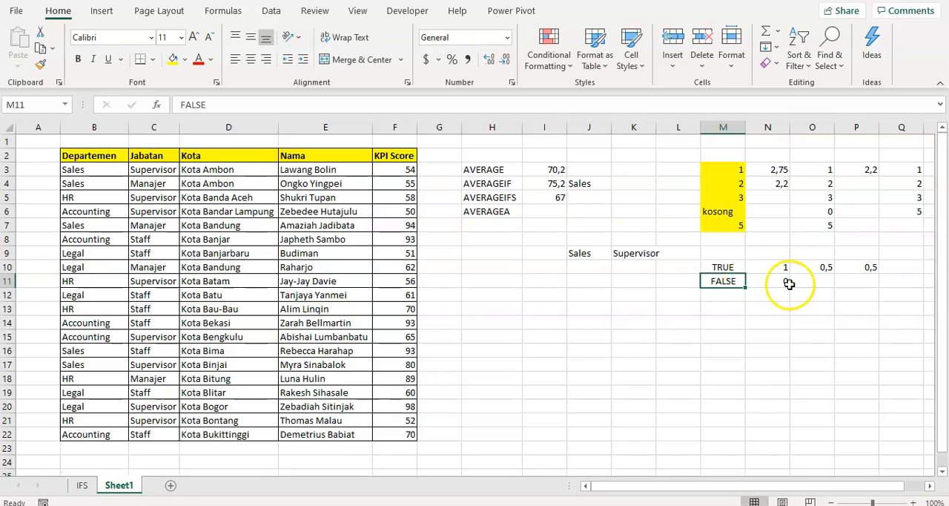
{"action": "left_click", "coordinate": [854, 268]}
{"action": "left_click", "coordinate": [816, 268]}
{"action": "left_click", "coordinate": [860, 267]}
{"action": "left_click", "coordinate": [859, 299]}
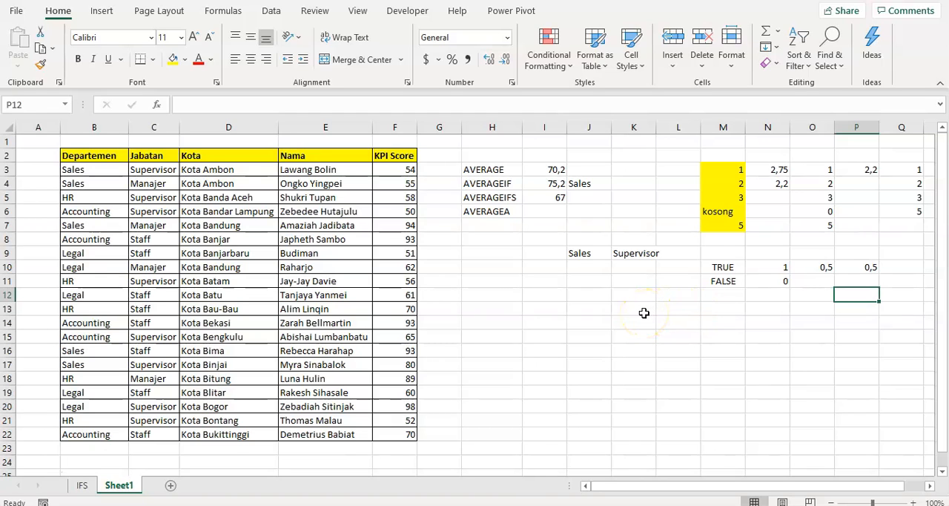
- Select the whole block of average function examples, H3:Q11
{"action": "left_click", "coordinate": [512, 174]}
{"action": "mouse_move", "coordinate": [512, 176]}
{"action": "left_mouse_down"}
{"action": "mouse_move", "coordinate": [816, 277]}
{"action": "mouse_move", "coordinate": [897, 274]}
{"action": "left_mouse_up"}
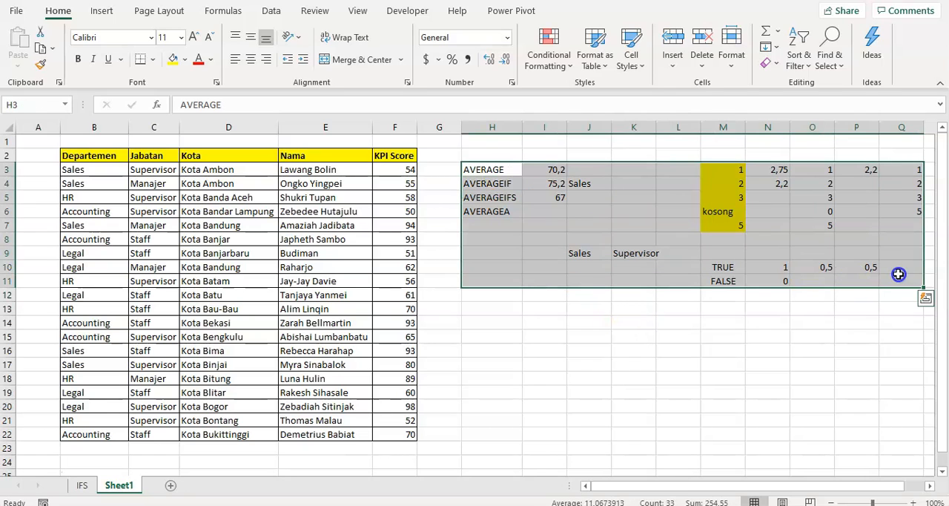
- Deselect the block of average function examples by making the empty cell K14 active
{"action": "left_click", "coordinate": [817, 281]}
{"action": "left_click", "coordinate": [642, 319]}
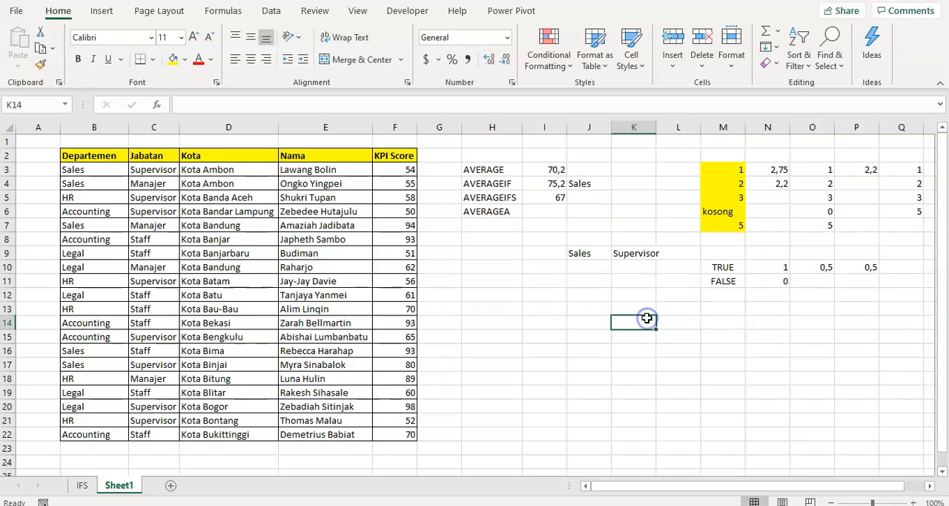